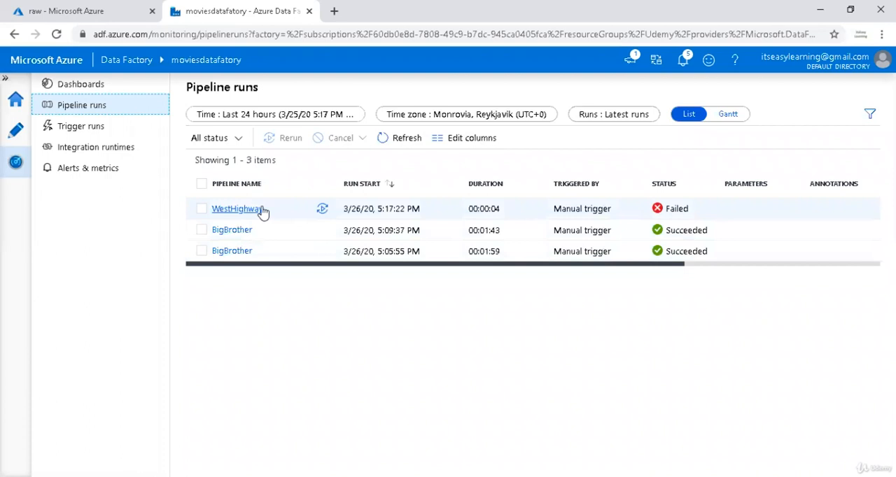
pyautogui.click(109, 170)
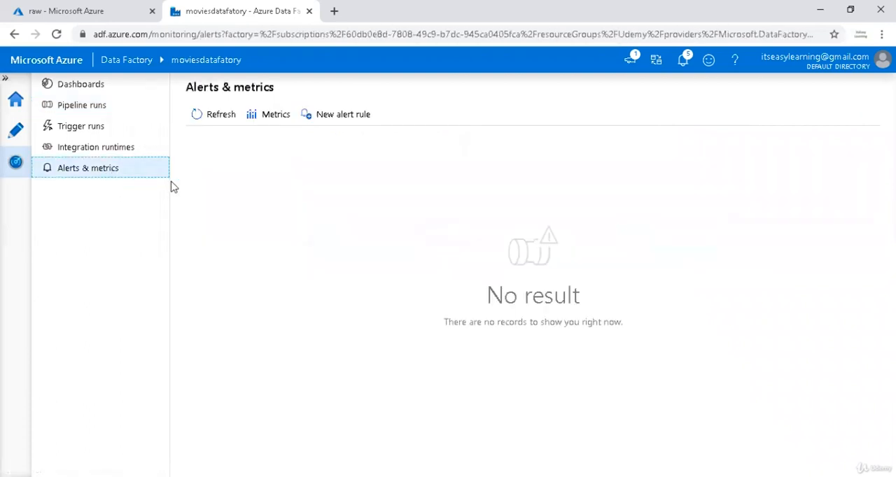
pyautogui.click(347, 118)
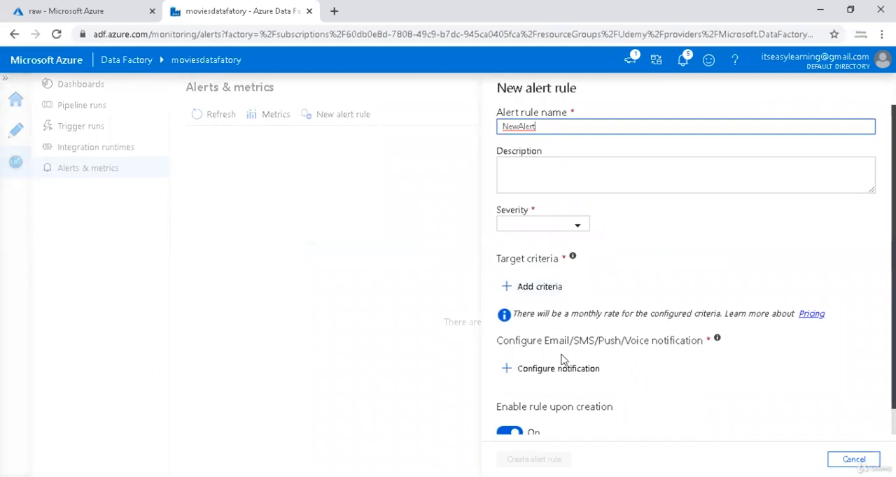
pyautogui.click(853, 459)
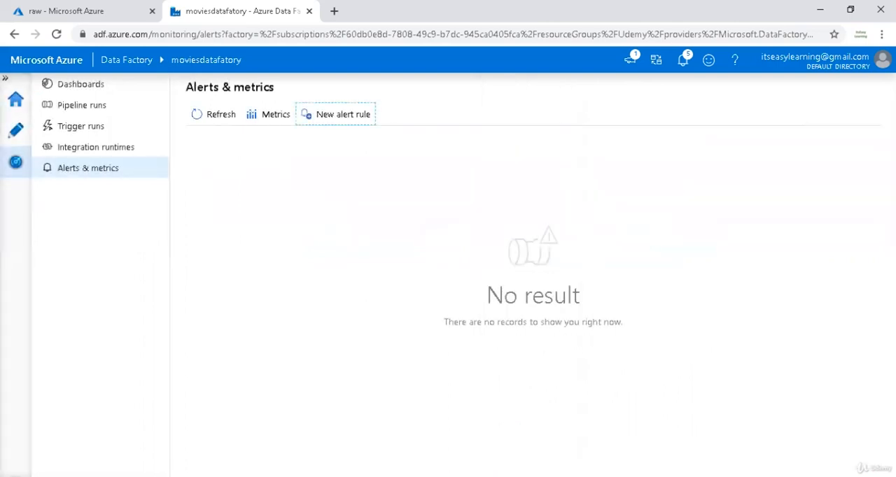
pyautogui.click(17, 133)
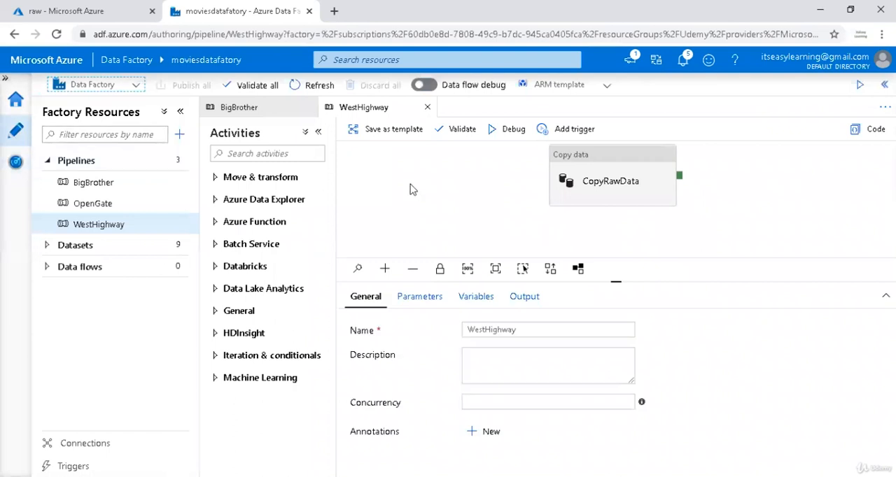
# Switch to the Azure portal, search the Marketplace for "logic app" and start creating a Logic App resource.
pyautogui.click(79, 12)
pyautogui.click(25, 84)
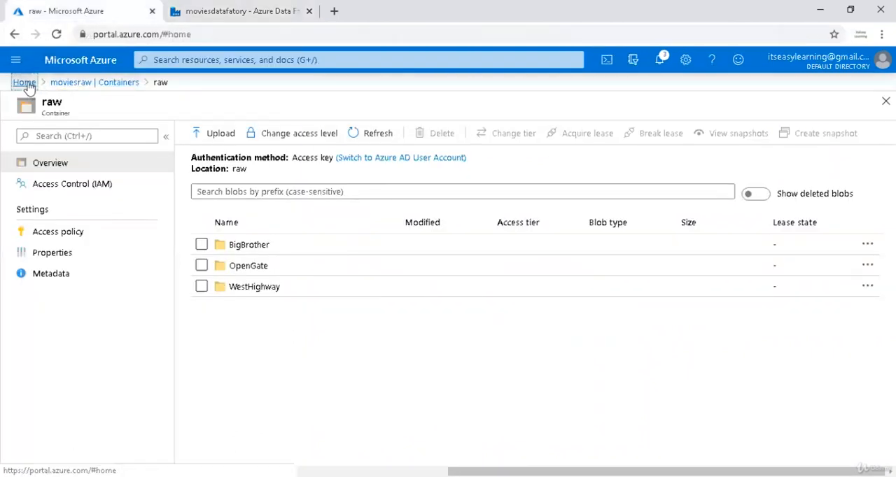
pyautogui.click(140, 142)
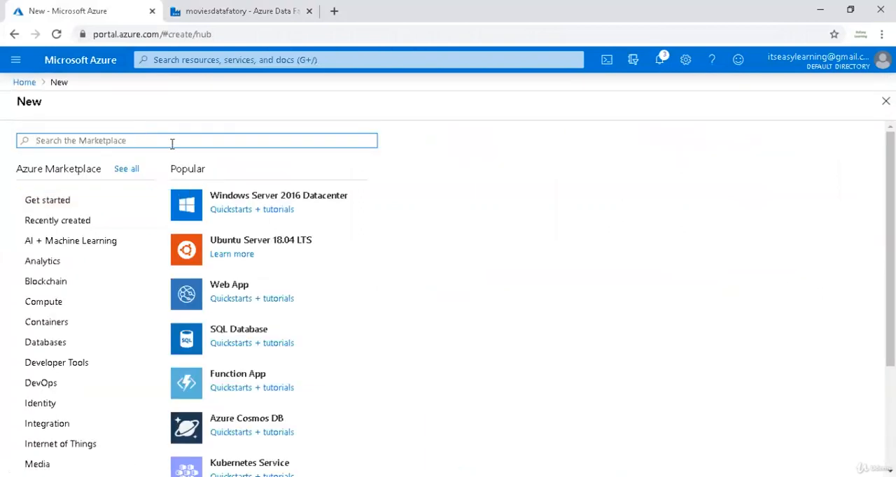
pyautogui.write('logic')
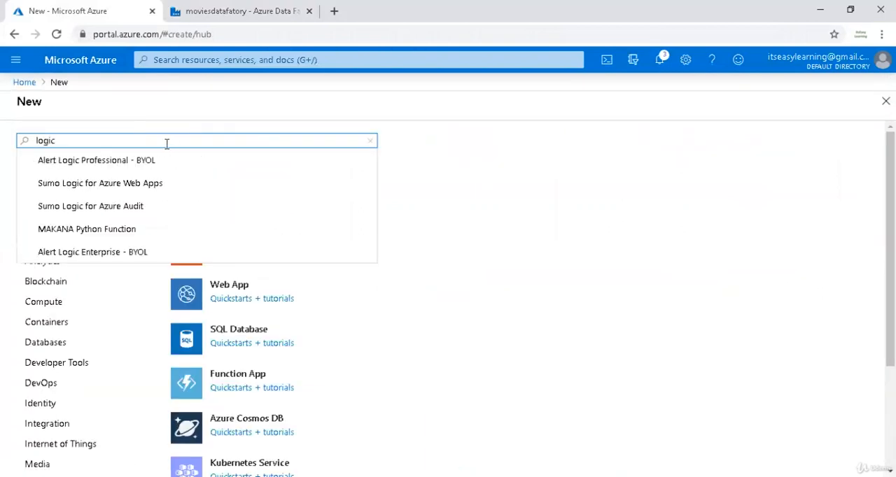
pyautogui.write(' app')
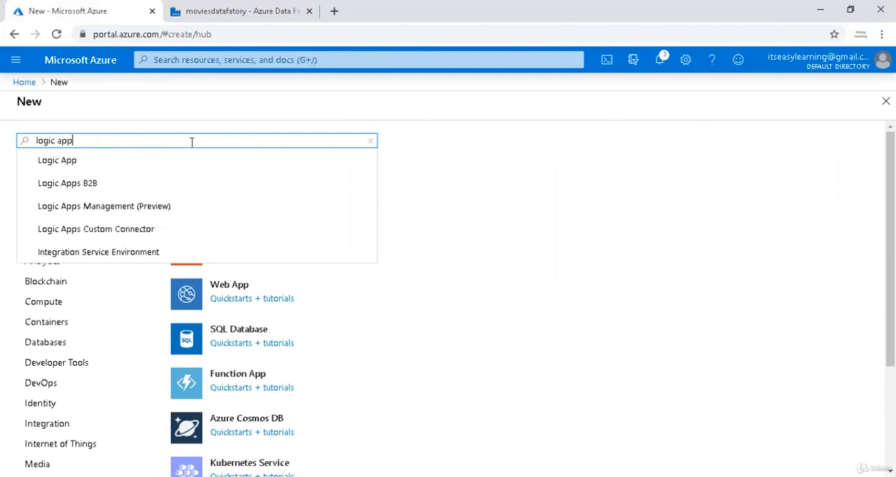
pyautogui.click(126, 171)
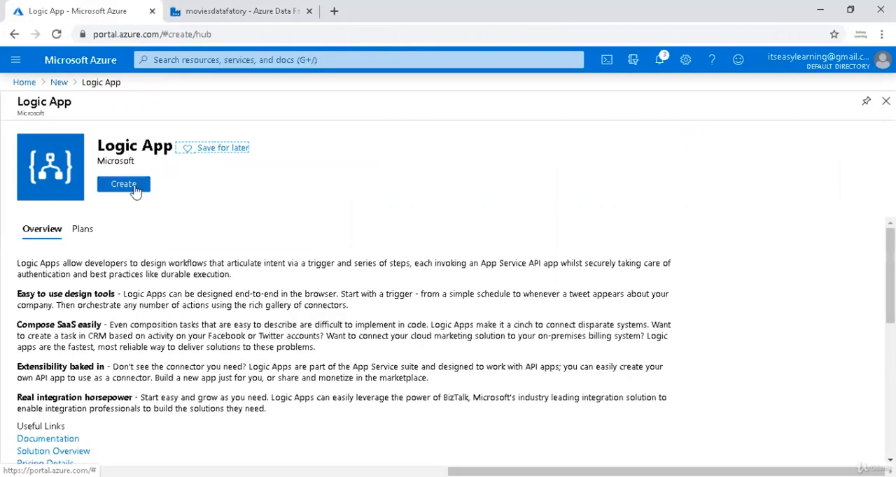
pyautogui.click(138, 190)
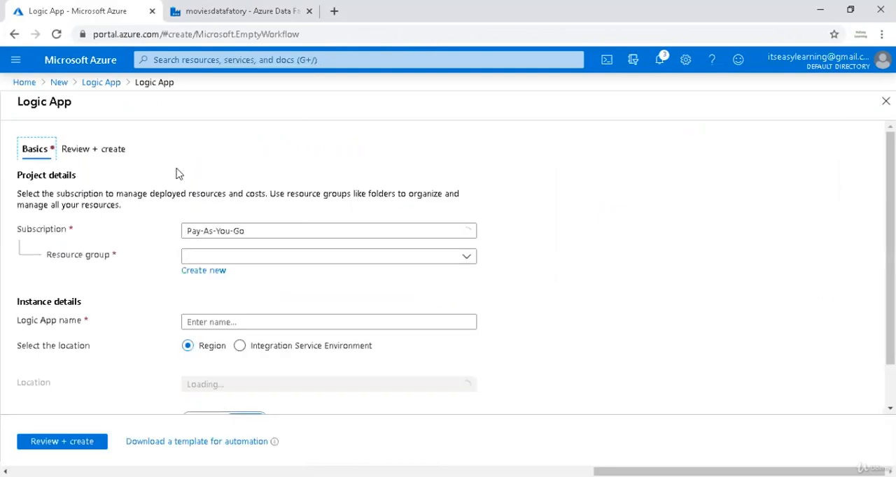
# Create the logic app with the name notifier in the Udemy resource group.
pyautogui.click(218, 256)
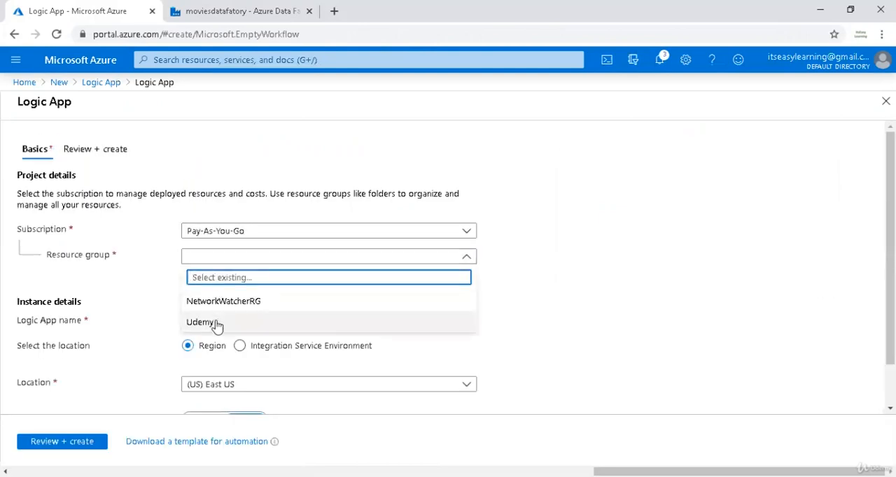
pyautogui.click(216, 322)
pyautogui.click(253, 322)
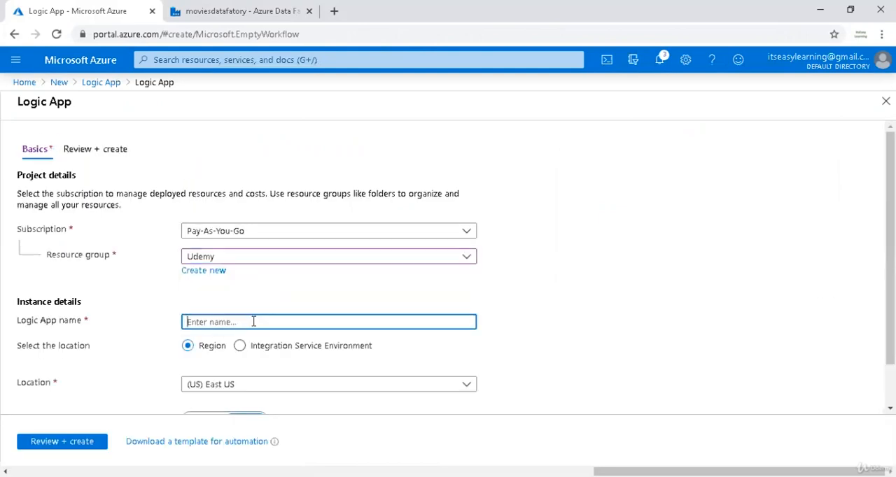
pyautogui.write('notifier')
pyautogui.scroll(-1, 257, 302)
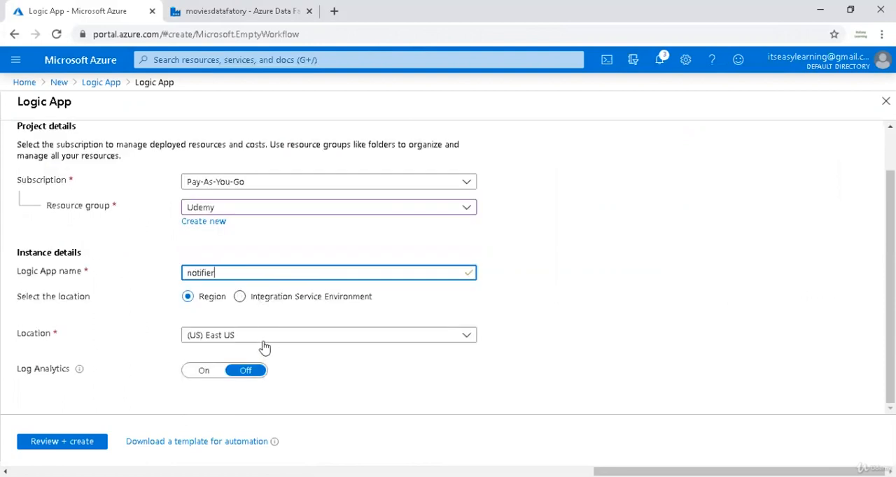
pyautogui.click(87, 443)
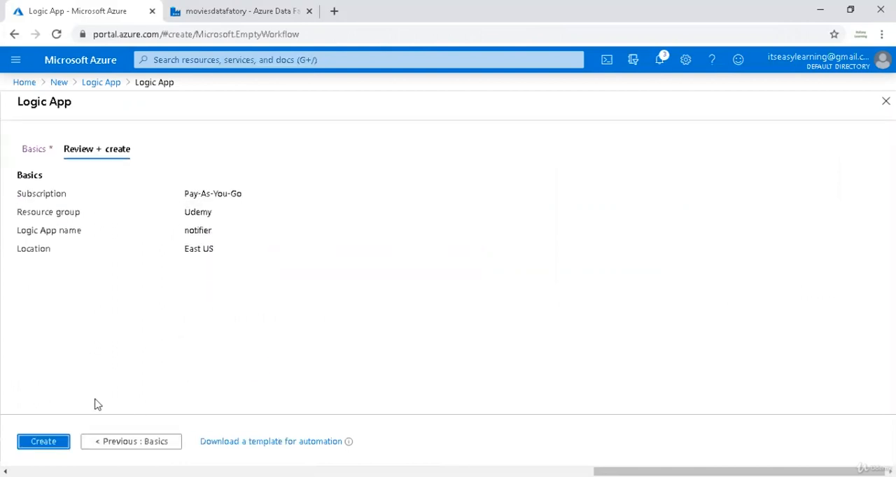
pyautogui.click(63, 443)
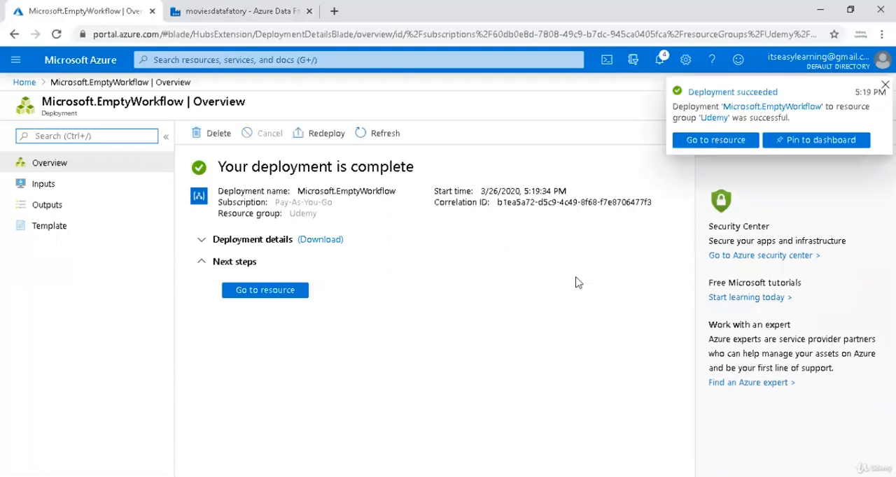
# Open the deployed logic app and start its workflow with the "When a HTTP request is received" trigger.
pyautogui.click(700, 142)
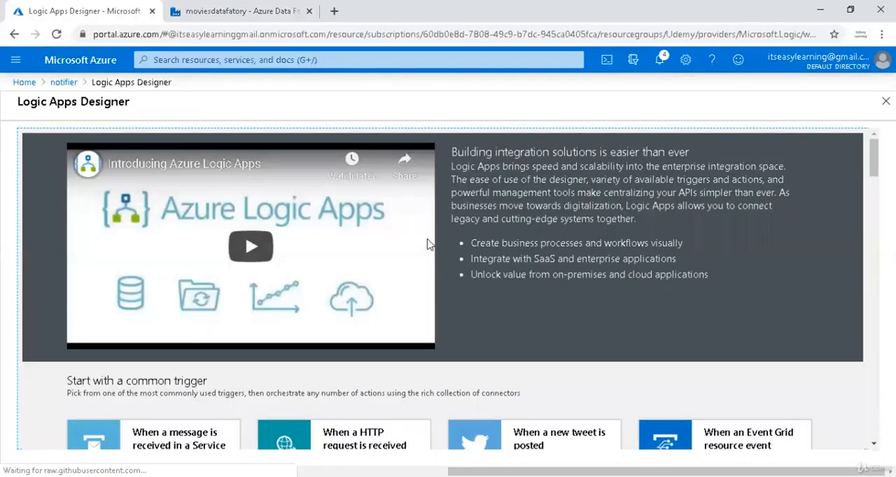
pyautogui.scroll(-2, 418, 320)
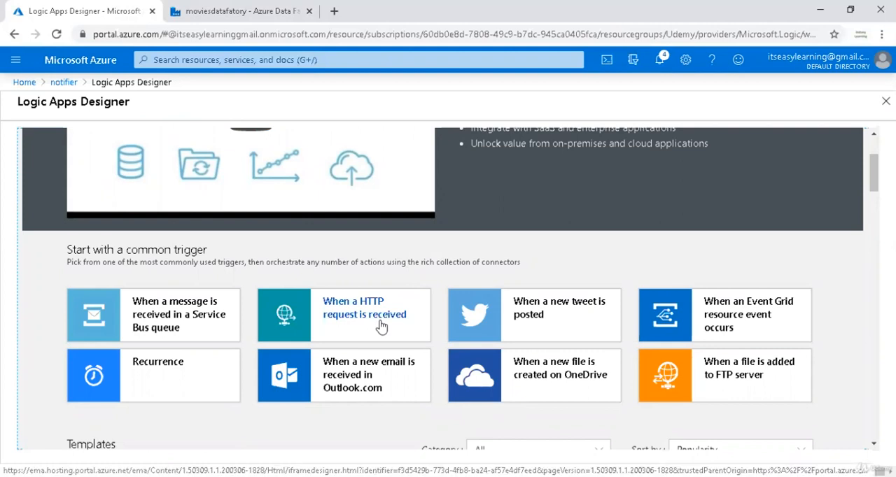
pyautogui.click(381, 326)
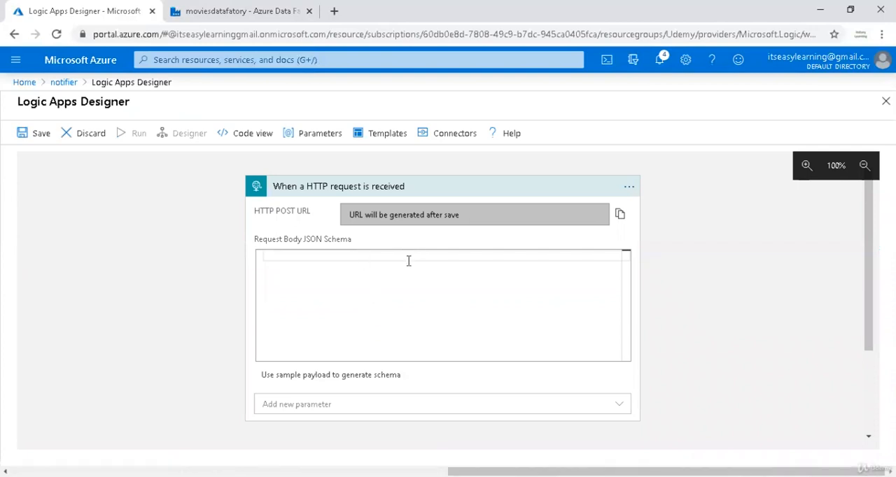
# Paste the request body JSON schema with string properties ProjectName, Env, ErrorDetails, DataFactoryName and PipelineName into the HTTP trigger.
pyautogui.click(305, 265)
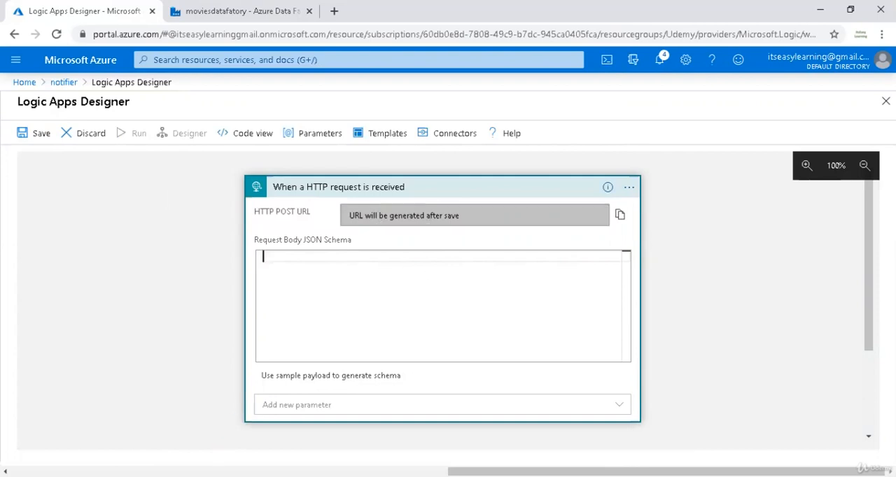
pyautogui.hotkey('alt', 'Tab')
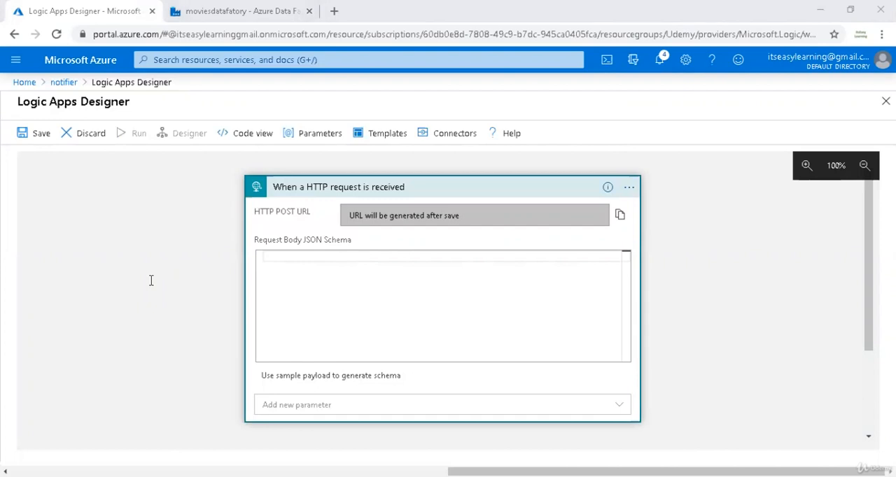
pyautogui.click(396, 318)
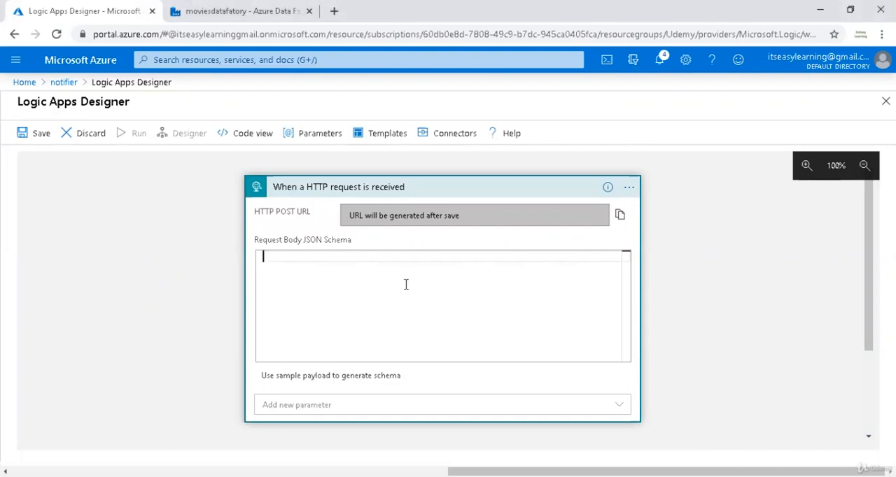
pyautogui.hotkey('ctrl', 'v')
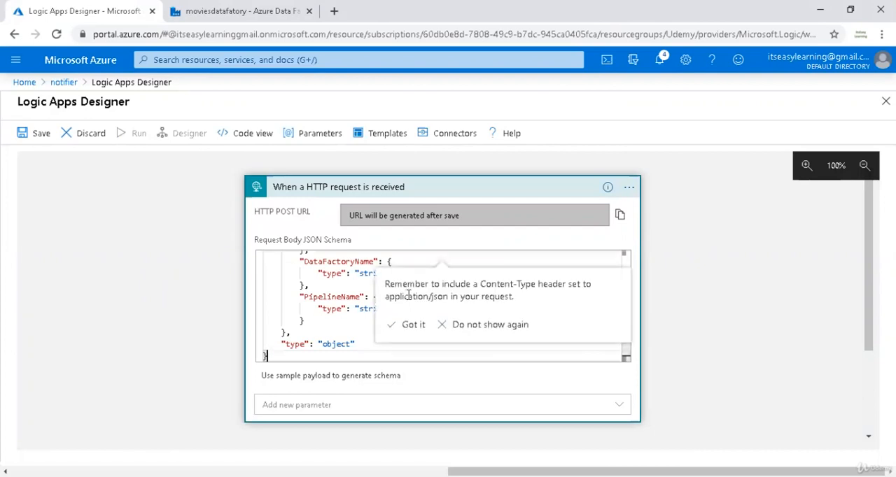
pyautogui.click(412, 325)
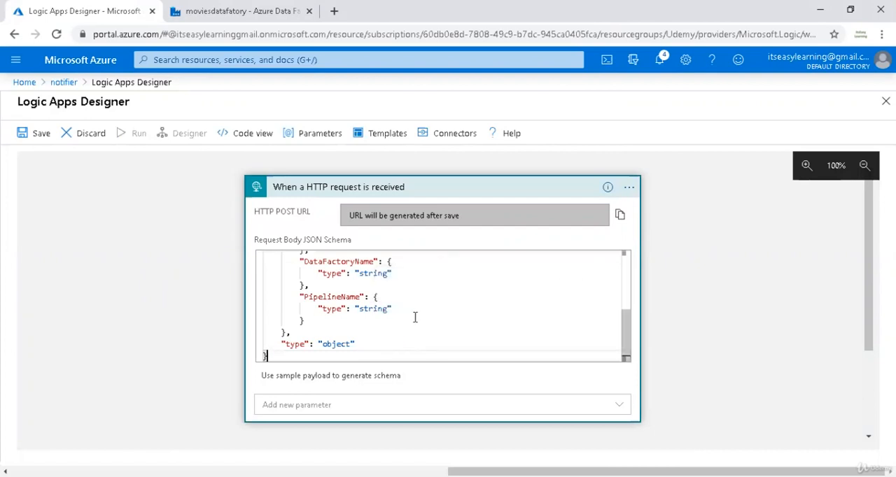
# Review the properties defined in the HTTP trigger's request body JSON schema from beginning to end.
pyautogui.scroll(5, 413, 321)
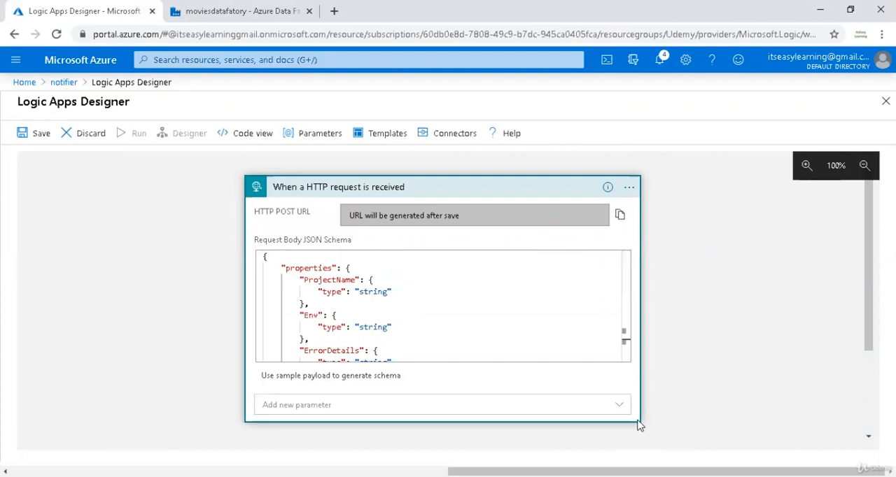
pyautogui.click(364, 280)
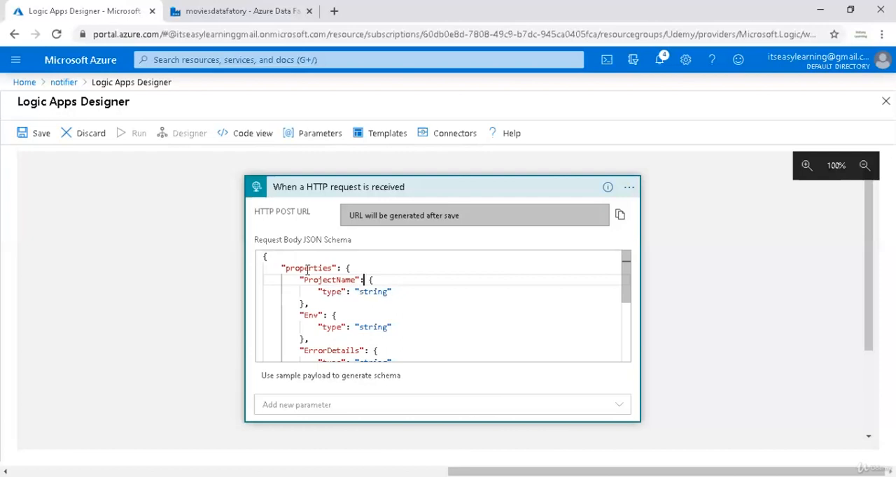
pyautogui.moveTo(623, 273)
pyautogui.mouseDown()
pyautogui.moveTo(627, 294)
pyautogui.moveTo(627, 280)
pyautogui.mouseUp()
pyautogui.doubleClick(336, 280)
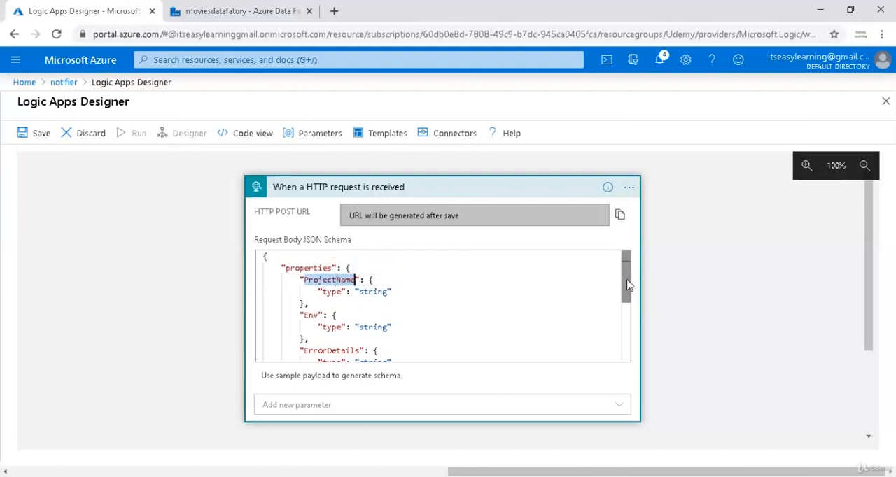
pyautogui.moveTo(626, 286); pyautogui.dragTo(621, 328)
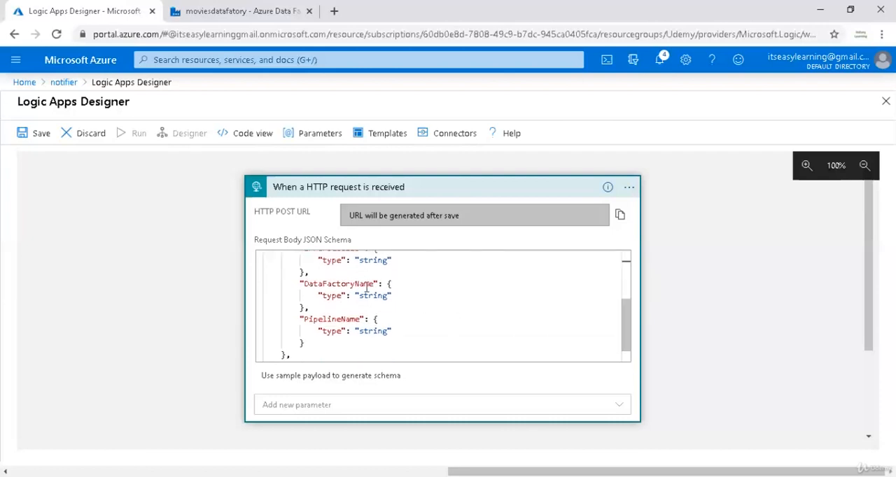
pyautogui.scroll(-3, 477, 320)
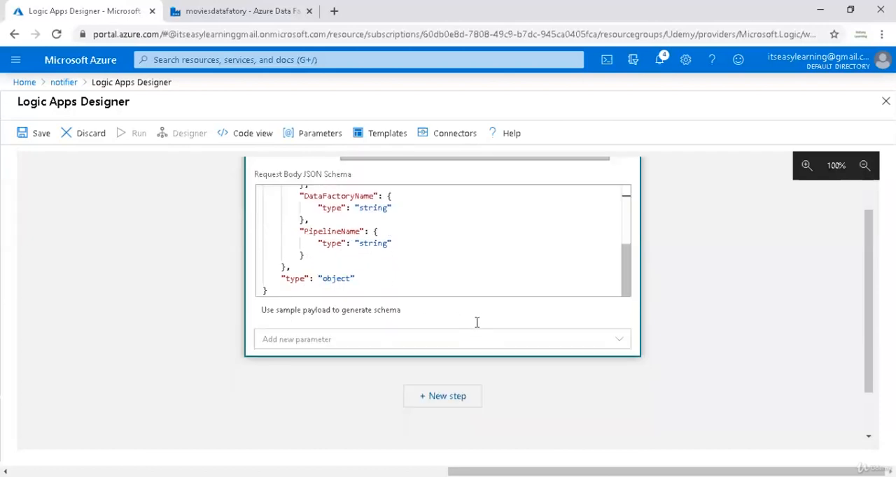
pyautogui.scroll(1, 442, 324)
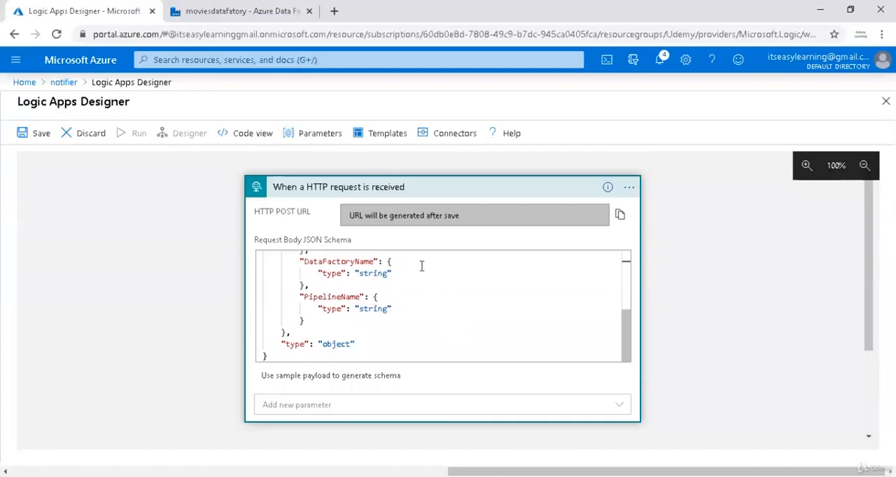
# Add the Gmail Send email (V2) action as a new step below the HTTP request trigger.
pyautogui.scroll(-2, 433, 278)
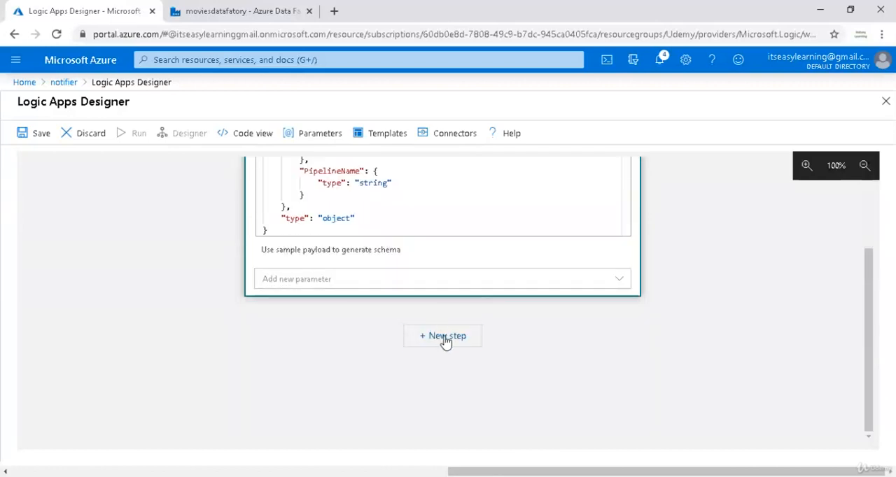
pyautogui.click(445, 341)
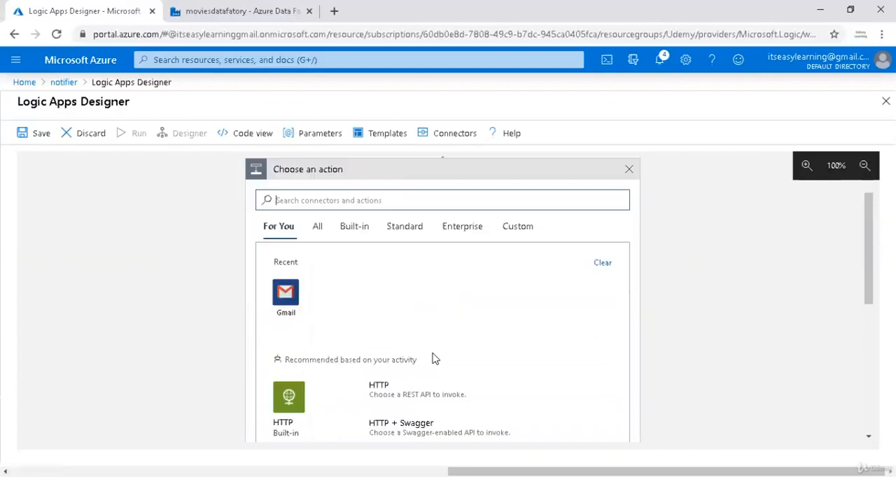
pyautogui.click(340, 266)
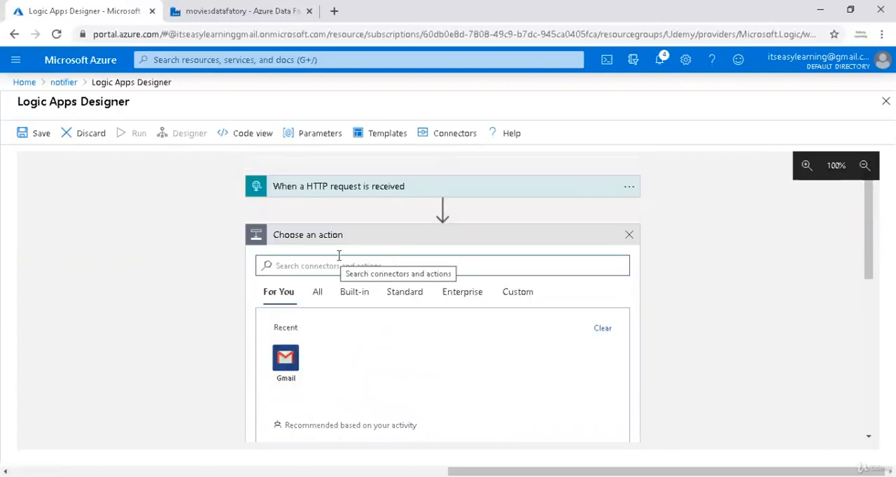
pyautogui.write('gmail')
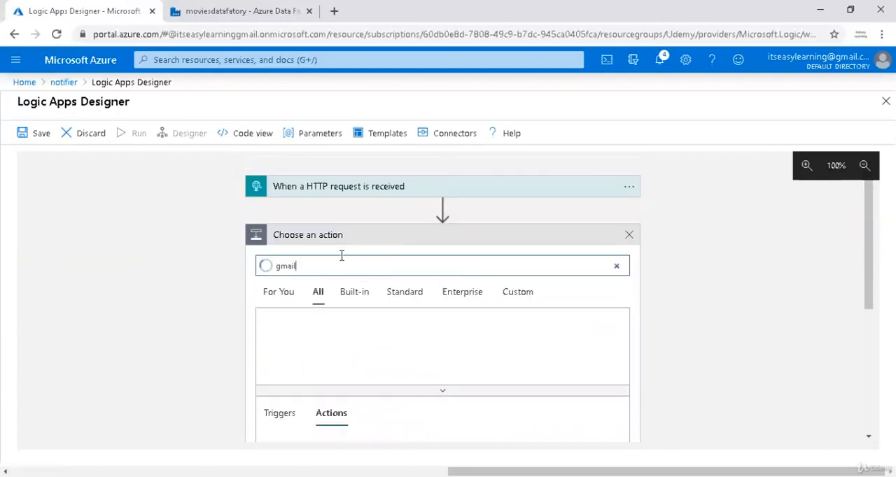
pyautogui.click(286, 333)
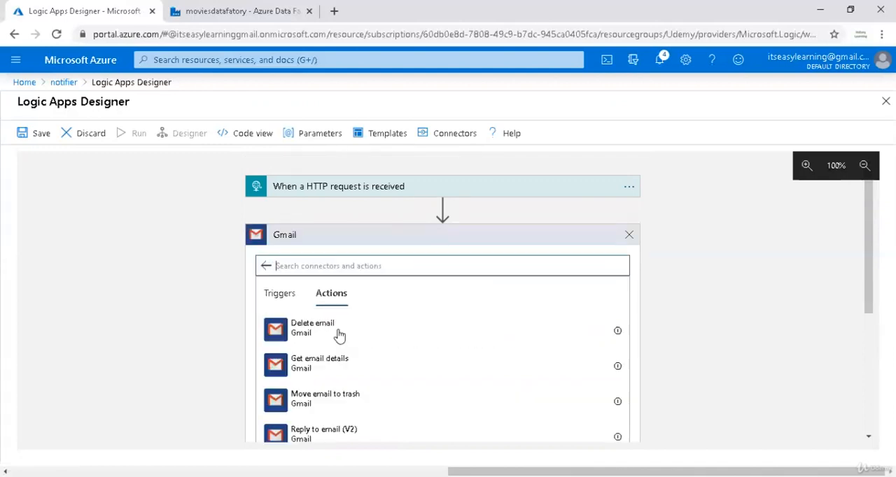
pyautogui.scroll(-1, 396, 334)
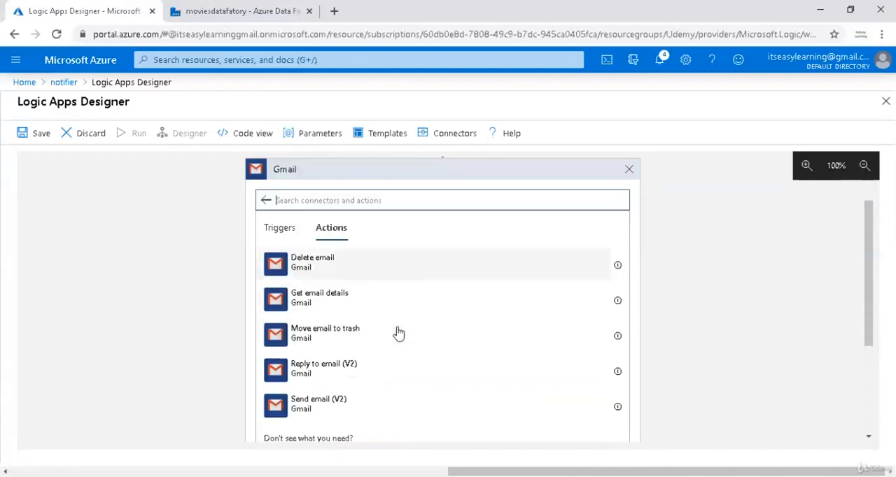
pyautogui.click(352, 404)
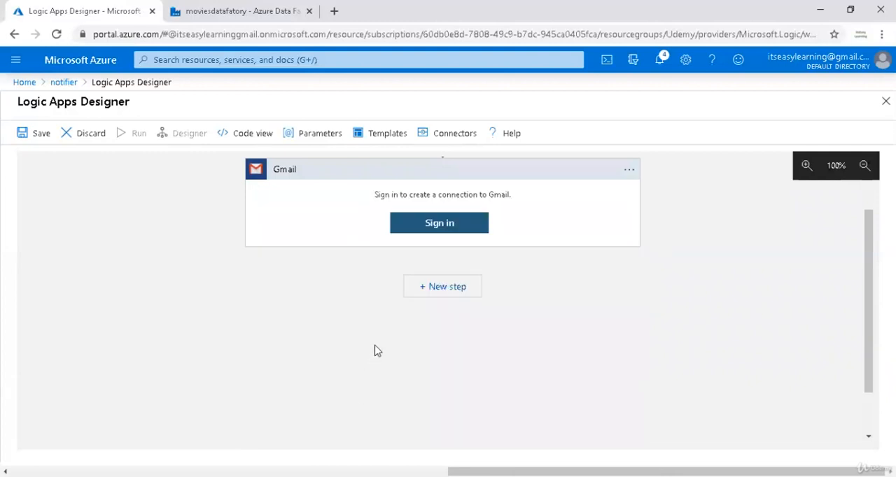
# Enter the recipient's email address as the To value of the Send email (V2) action.
pyautogui.scroll(1, 376, 350)
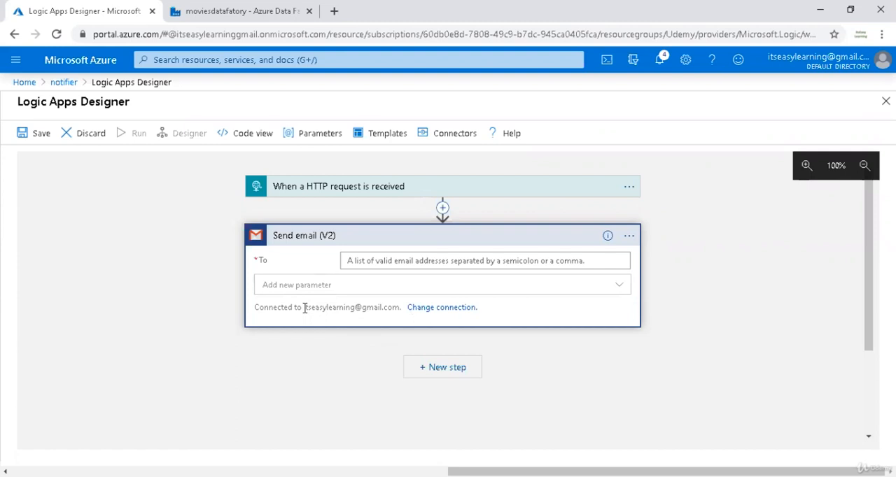
pyautogui.moveTo(304, 309); pyautogui.dragTo(397, 303)
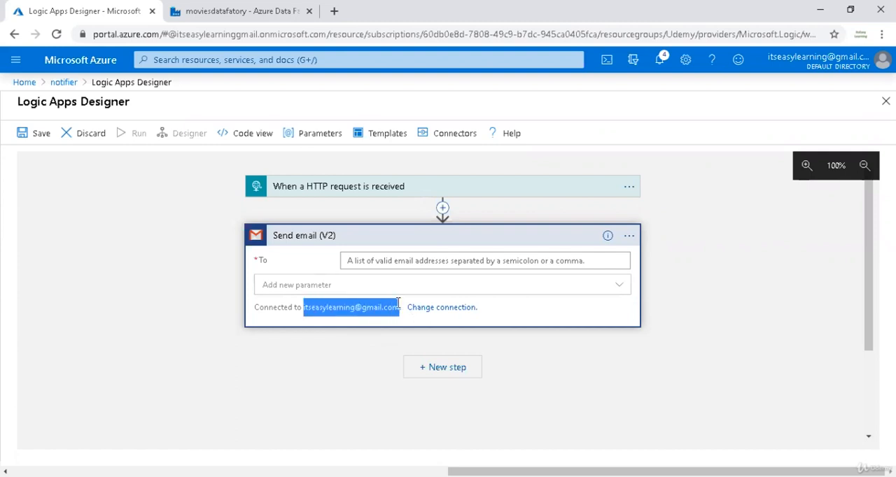
pyautogui.click(386, 313)
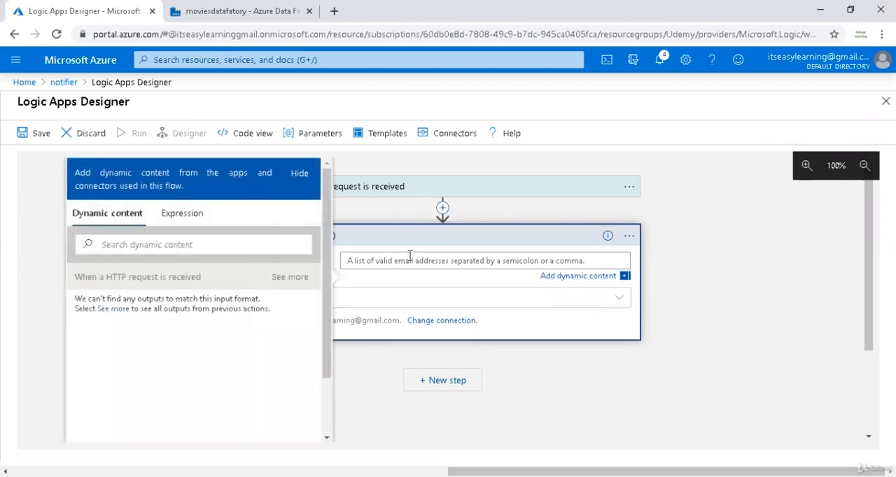
pyautogui.click(439, 280)
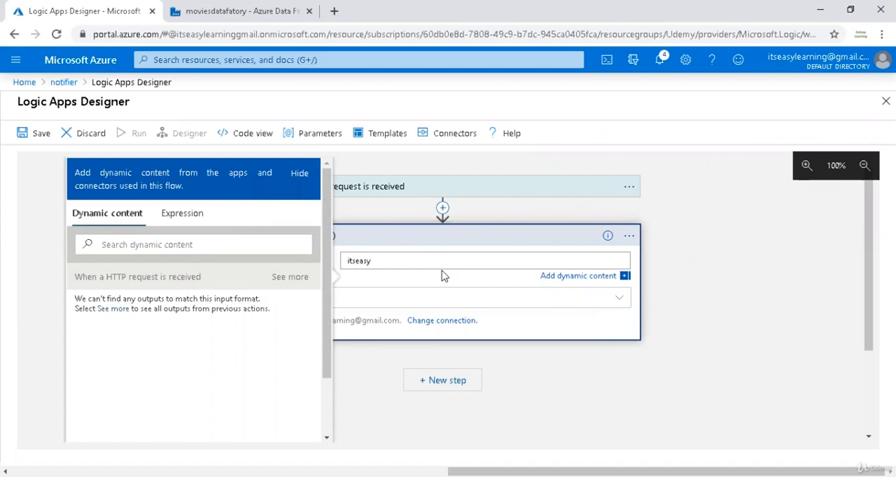
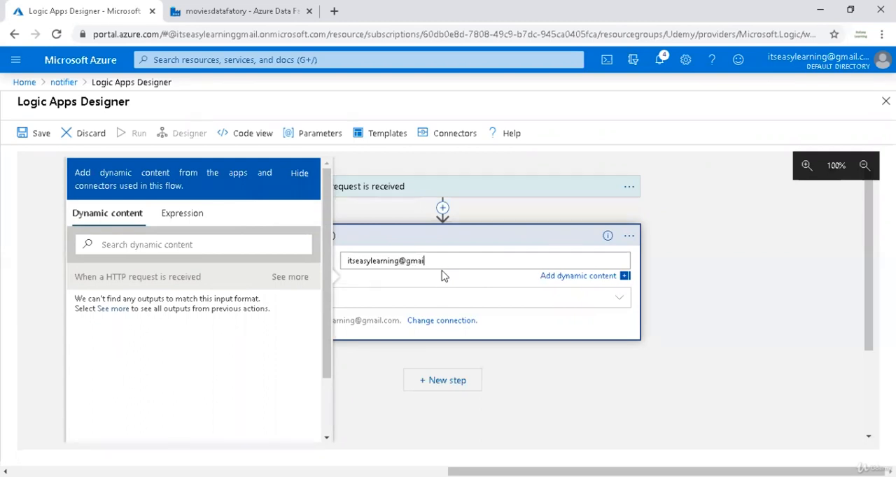
# Add the Body and Subject parameters to the Send email (V2) action.
pyautogui.click(440, 306)
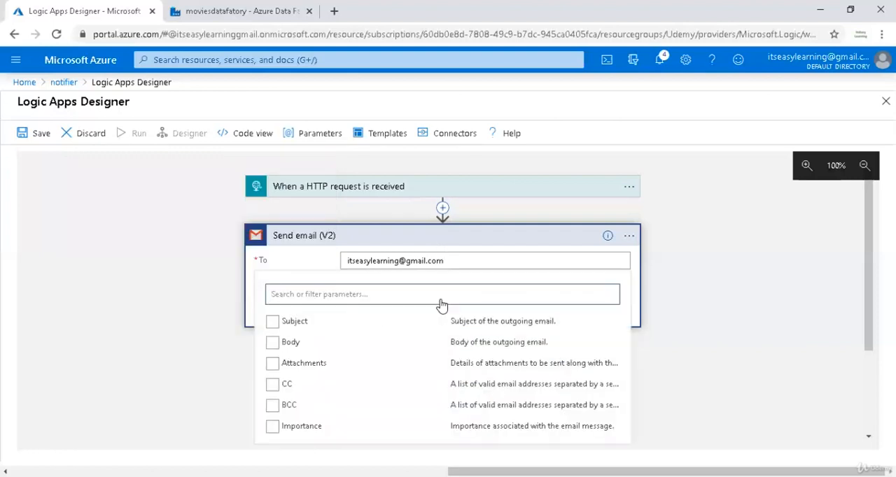
pyautogui.click(272, 343)
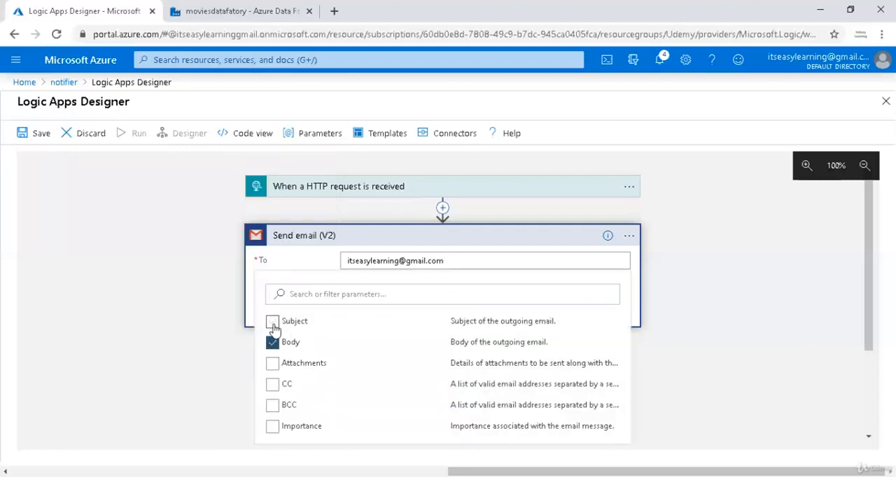
pyautogui.click(272, 322)
pyautogui.click(249, 302)
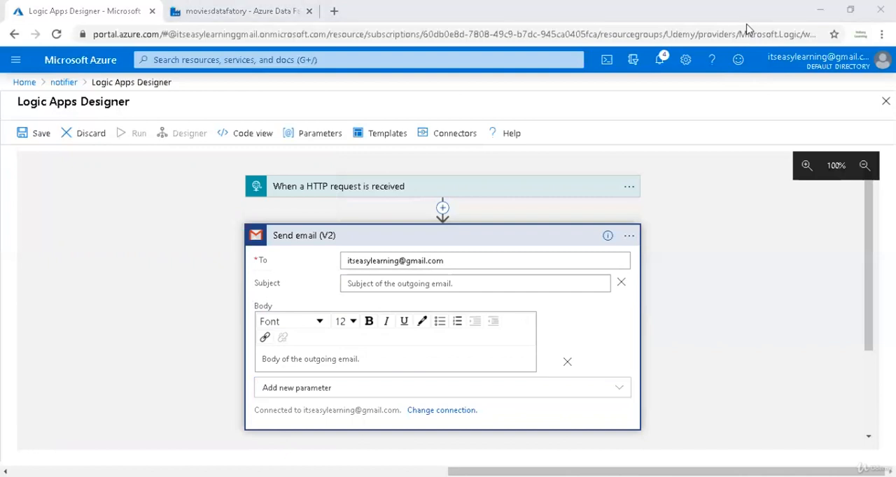
# Switch to the Notepad++ notes and review the prepared Subject and Body concat expressions for the email.
pyautogui.hotkey('alt', 'Tab')
pyautogui.click(327, 267)
pyautogui.press('Up')
pyautogui.press('Up')
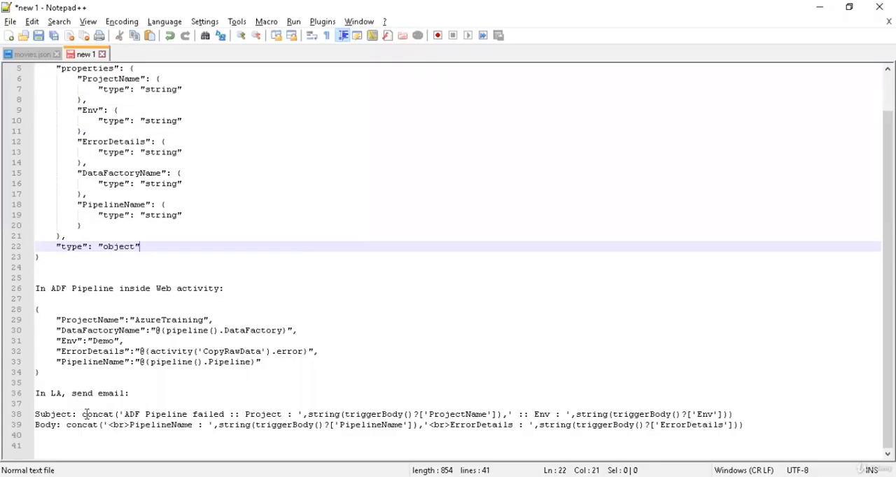
pyautogui.moveTo(83, 414); pyautogui.dragTo(719, 416)
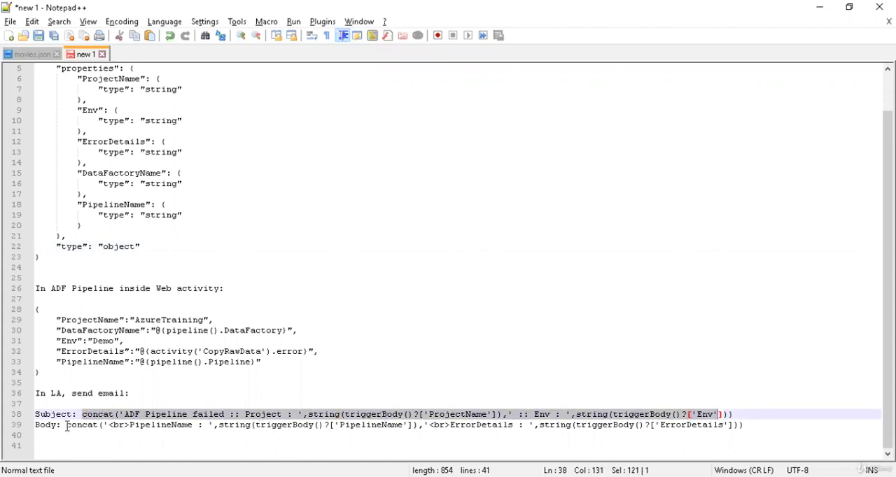
pyautogui.moveTo(68, 425); pyautogui.dragTo(205, 429)
pyautogui.click(206, 428)
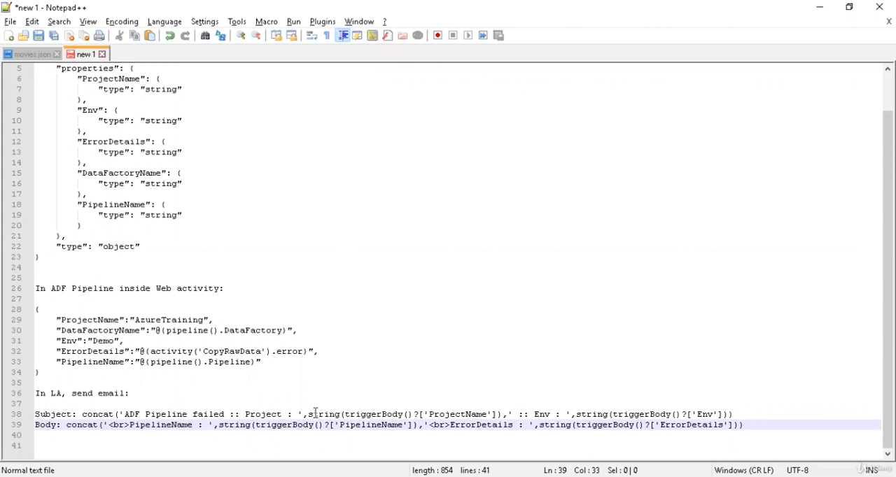
# Review the request body schema properties and the ADF Web activity payload in the notes.
pyautogui.scroll(2, 246, 366)
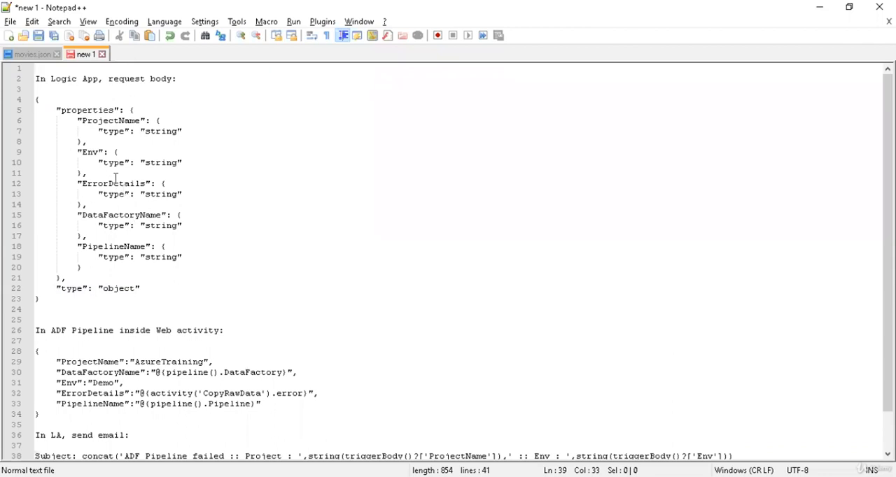
pyautogui.moveTo(56, 110); pyautogui.dragTo(129, 264)
pyautogui.click(142, 264)
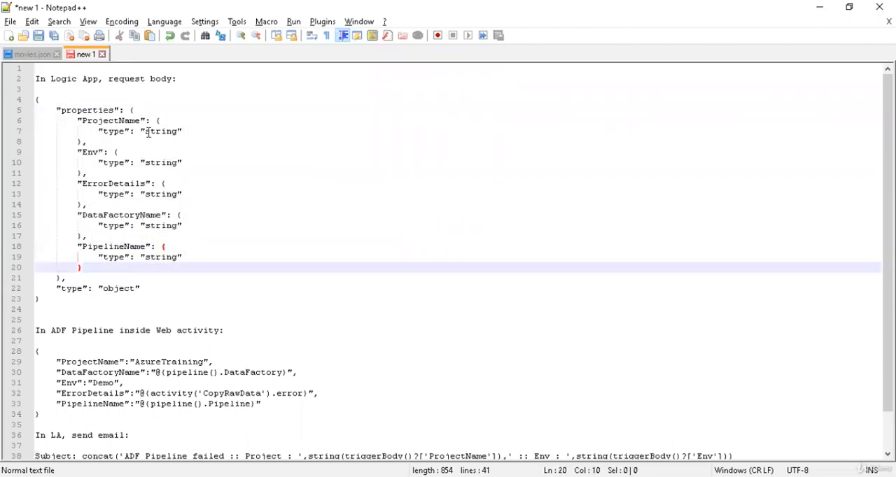
pyautogui.scroll(-1, 149, 271)
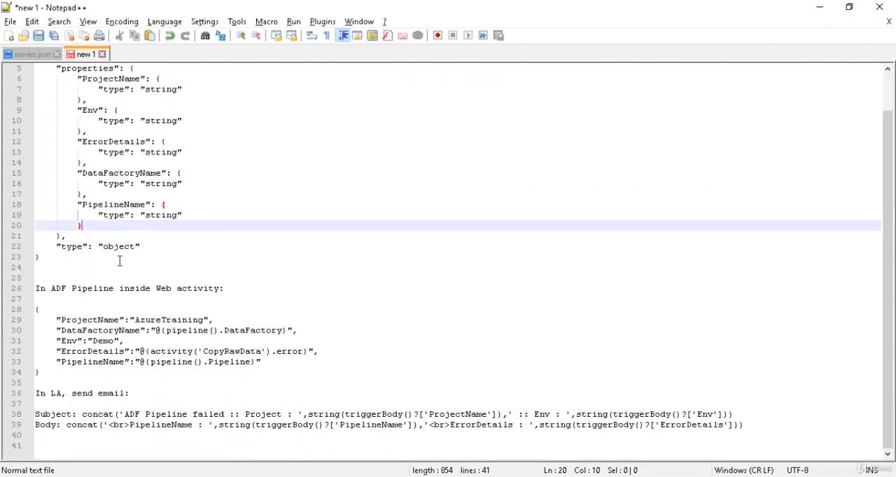
pyautogui.moveTo(55, 319); pyautogui.dragTo(266, 365)
pyautogui.click(266, 365)
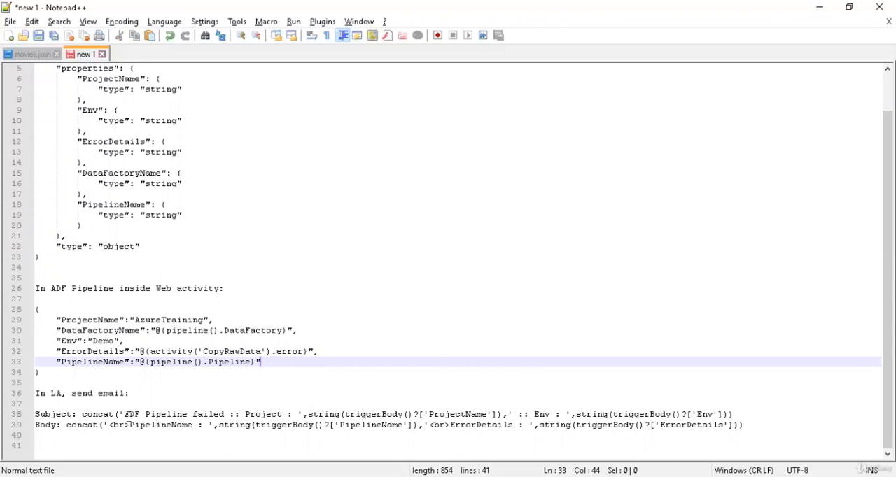
# Examine the Subject expression's fixed text and how its ProjectName and Env references match the schema properties.
pyautogui.moveTo(127, 415); pyautogui.dragTo(225, 414)
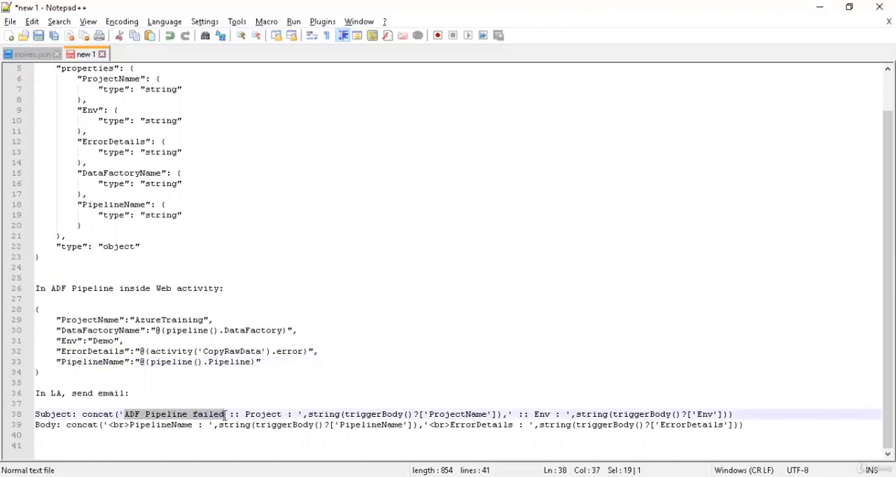
pyautogui.doubleClick(279, 413)
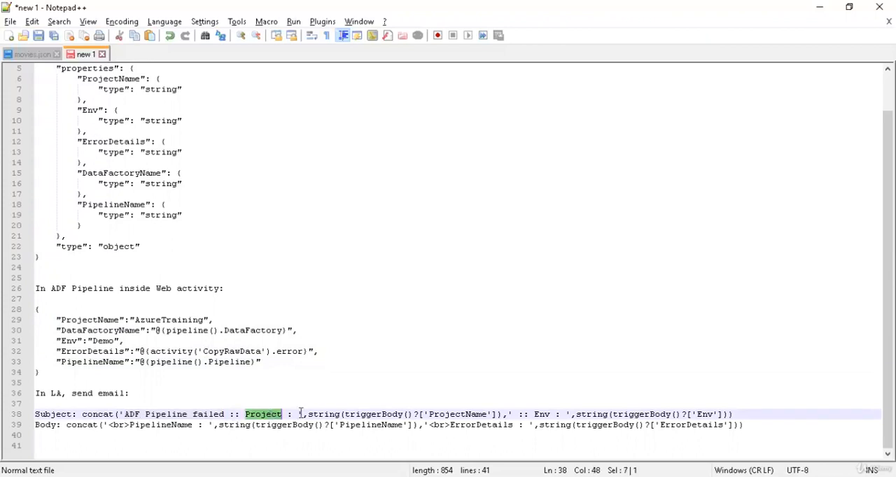
pyautogui.moveTo(300, 413); pyautogui.dragTo(134, 414)
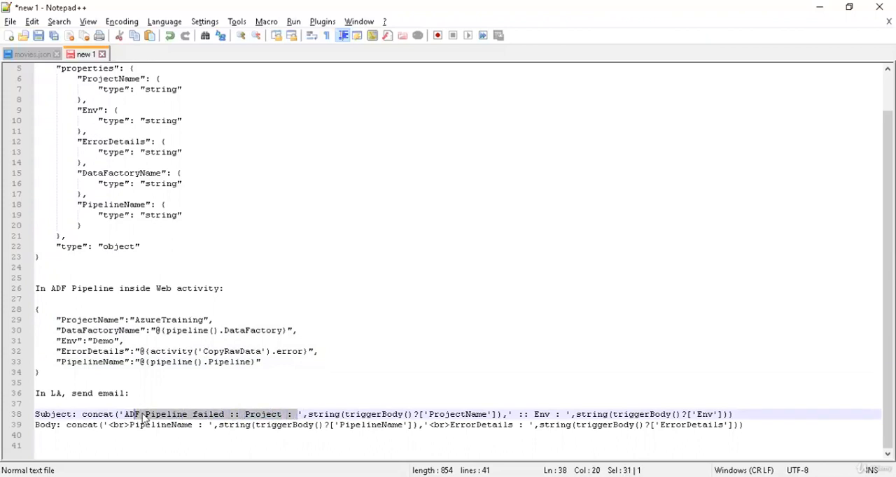
pyautogui.click(357, 414)
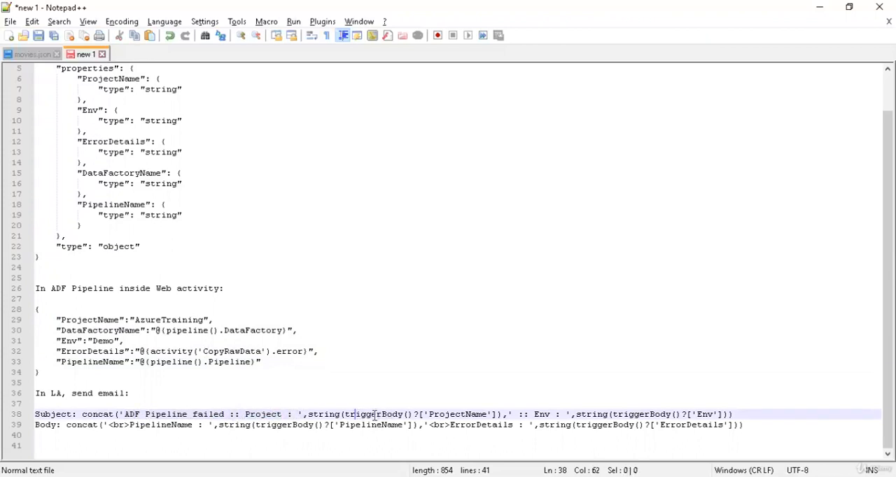
pyautogui.doubleClick(455, 415)
pyautogui.scroll(1, 272, 276)
pyautogui.click(109, 112)
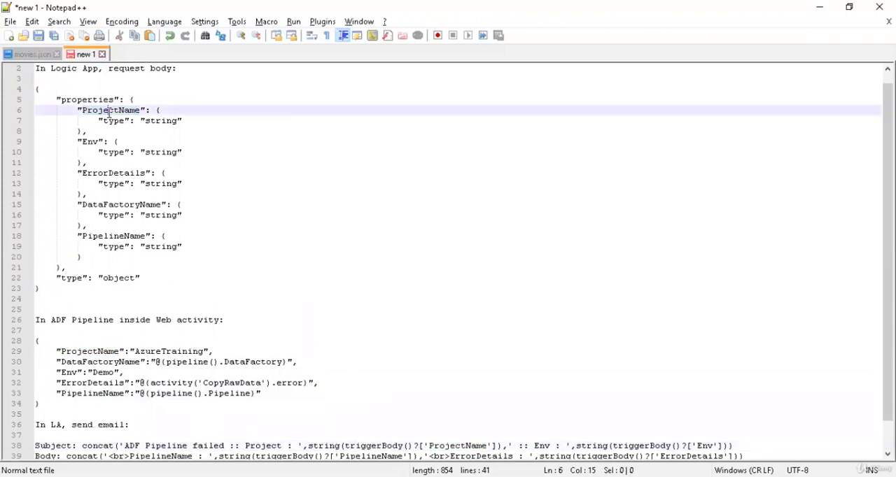
pyautogui.doubleClick(108, 112)
pyautogui.scroll(-1, 272, 239)
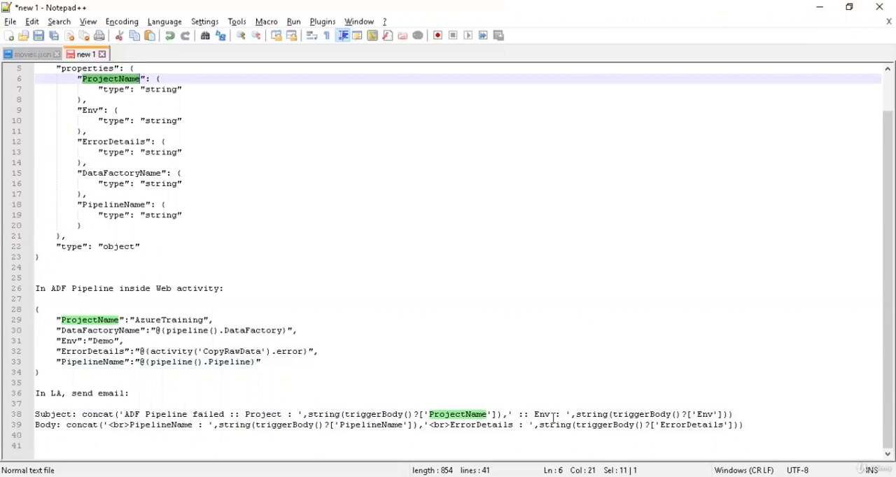
pyautogui.doubleClick(702, 416)
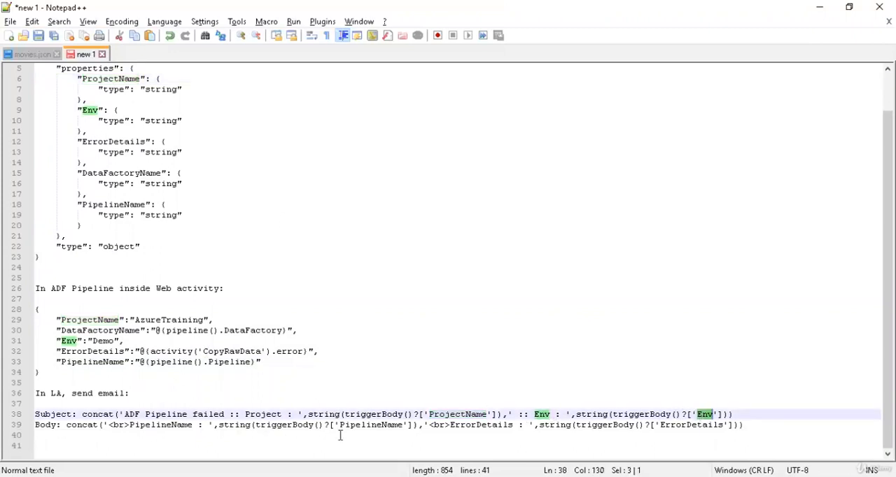
# Check where the Body expression's PipelineName and ErrorDetails references occur in the schema and payload.
pyautogui.click(392, 426)
pyautogui.doubleClick(391, 426)
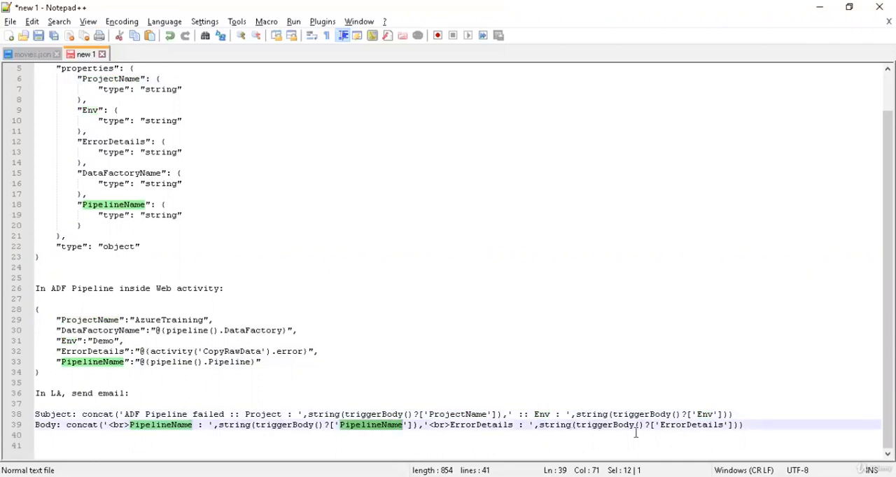
pyautogui.doubleClick(700, 426)
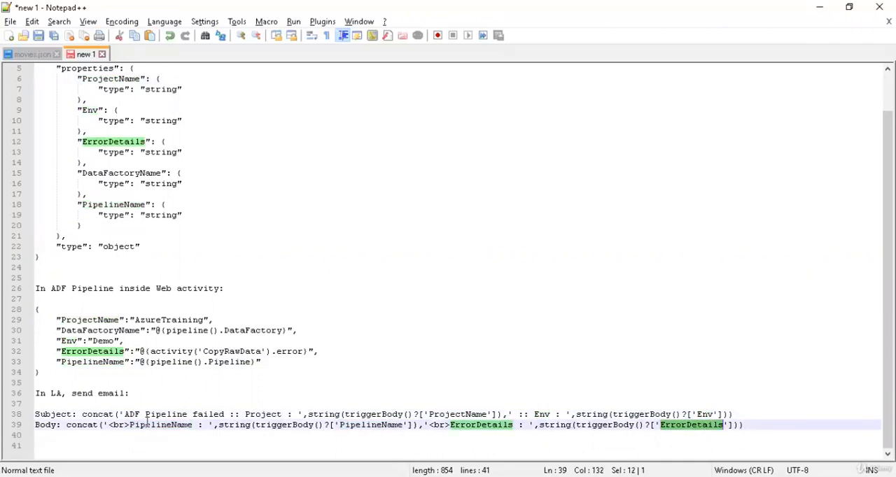
# Copy the complete Subject concat expression, from concat to its final closing parenthesis, without the Subject label.
pyautogui.moveTo(84, 414); pyautogui.dragTo(758, 410)
pyautogui.hotkey('shift', 'Up')
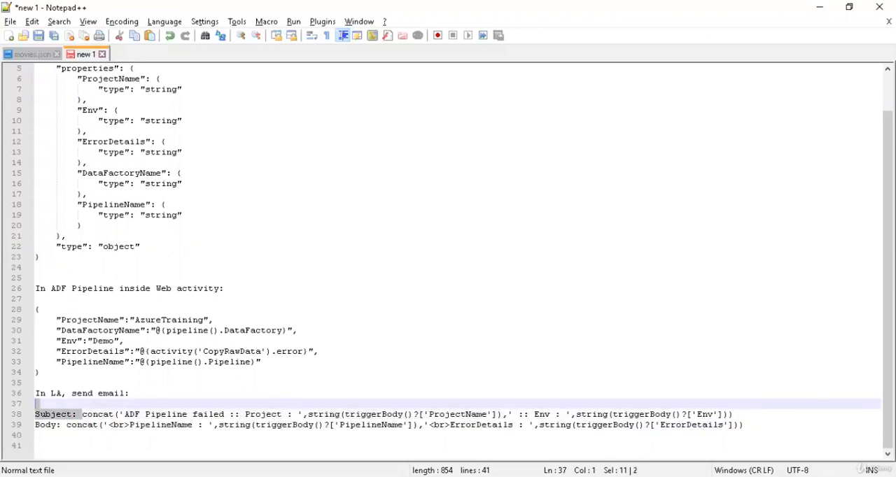
pyautogui.click(82, 415)
pyautogui.keyDown('shift'); pyautogui.click(756, 414); pyautogui.keyUp('shift')
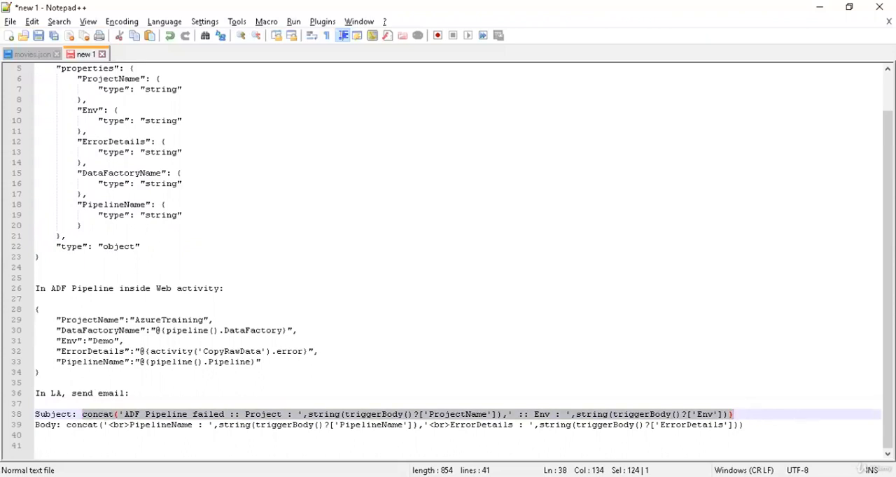
pyautogui.hotkey('alt', 'Tab')
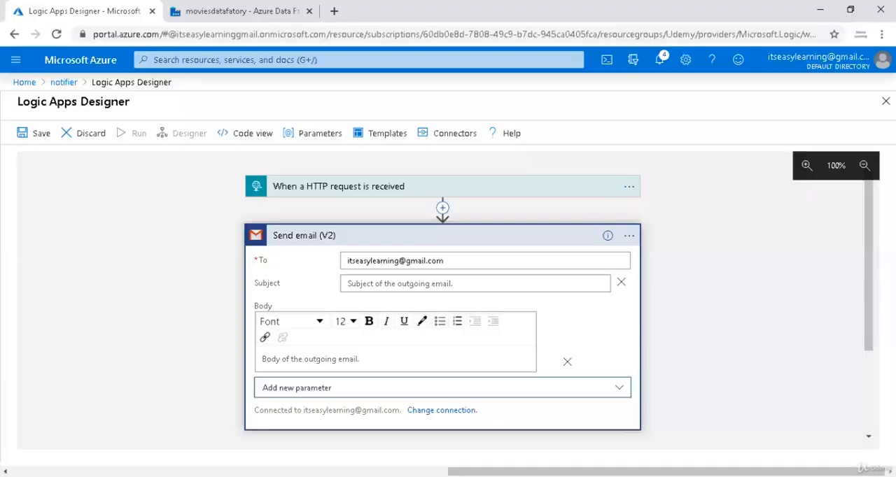
pyautogui.click(370, 284)
pyautogui.click(508, 301)
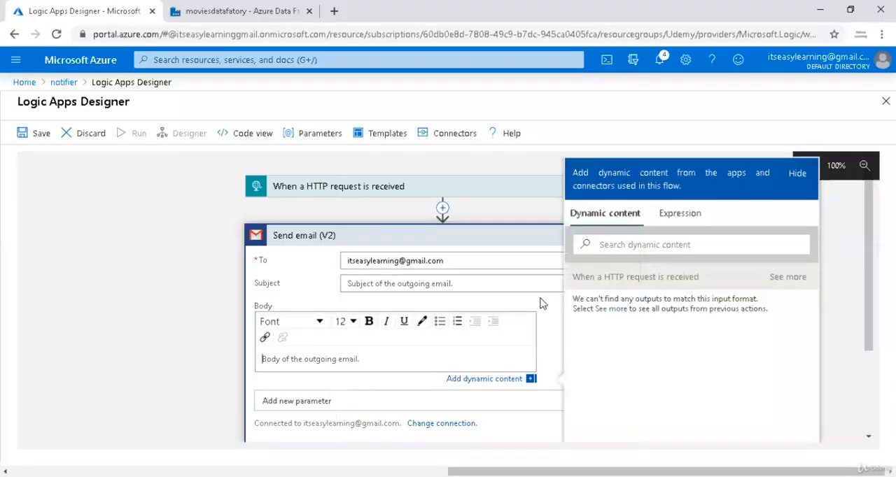
pyautogui.click(670, 218)
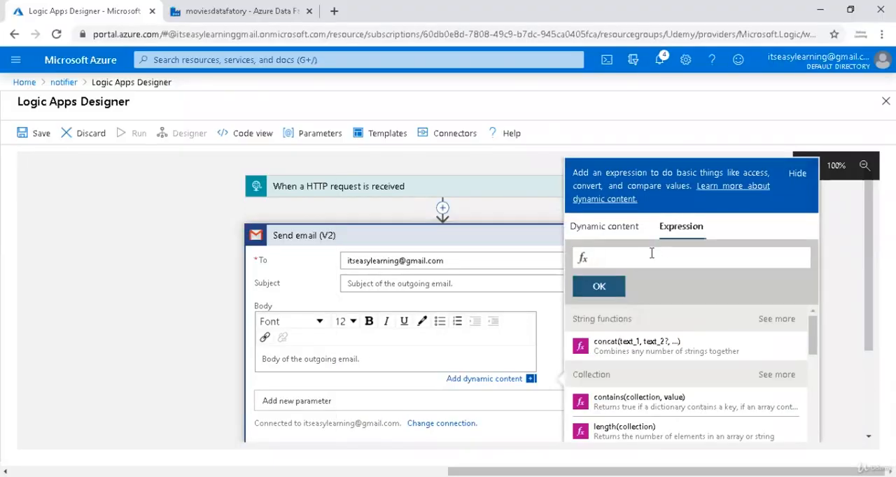
pyautogui.hotkey('ctrl', 'v')
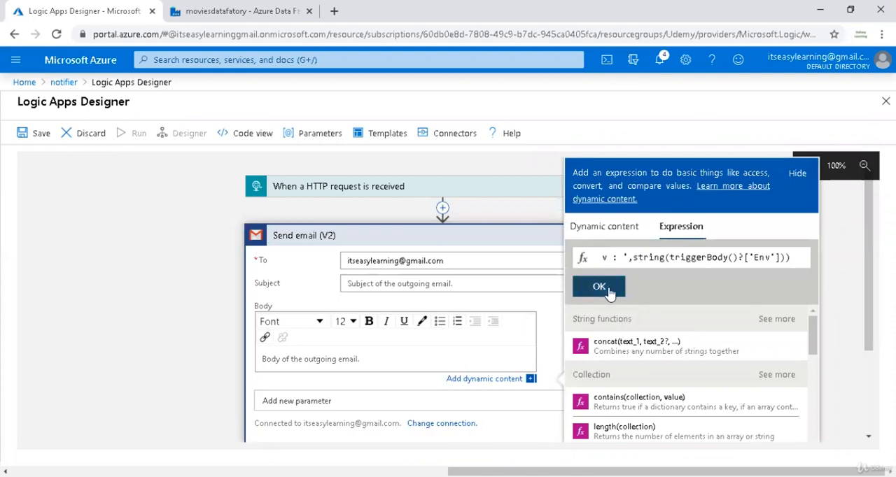
pyautogui.click(598, 286)
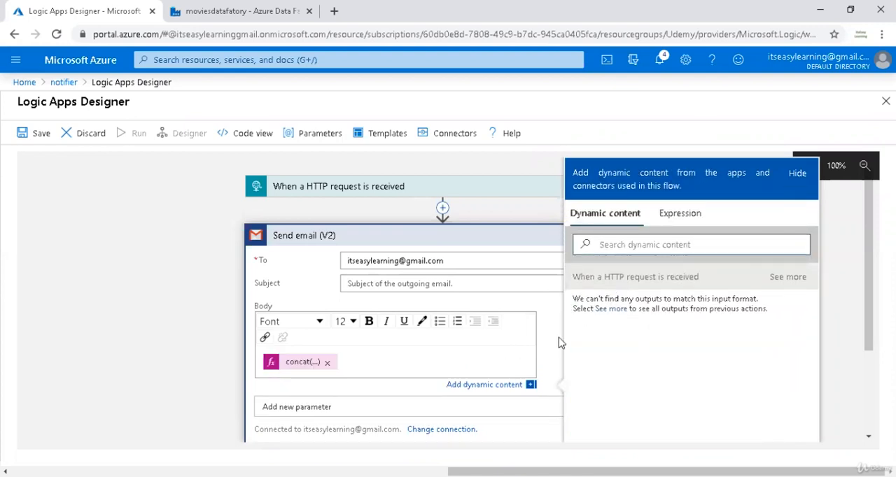
# Insert the copied Subject concat formula into the Send email (V2) Subject as an expression.
pyautogui.click(404, 284)
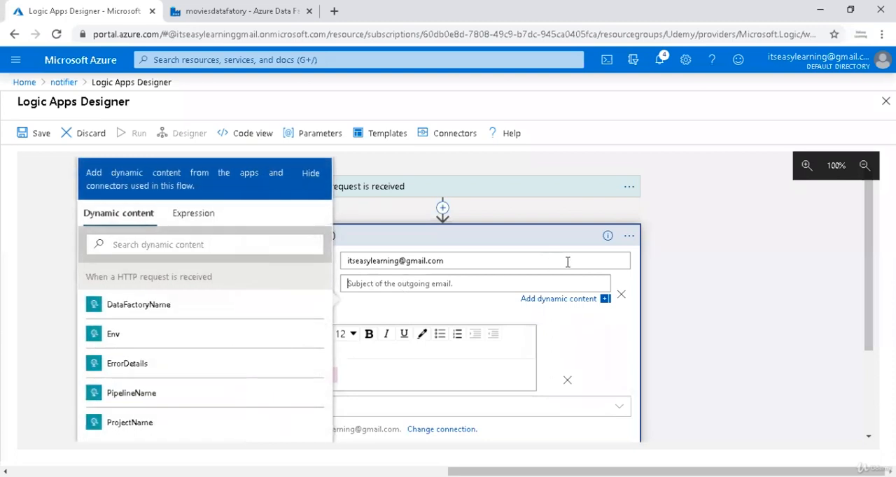
pyautogui.click(199, 216)
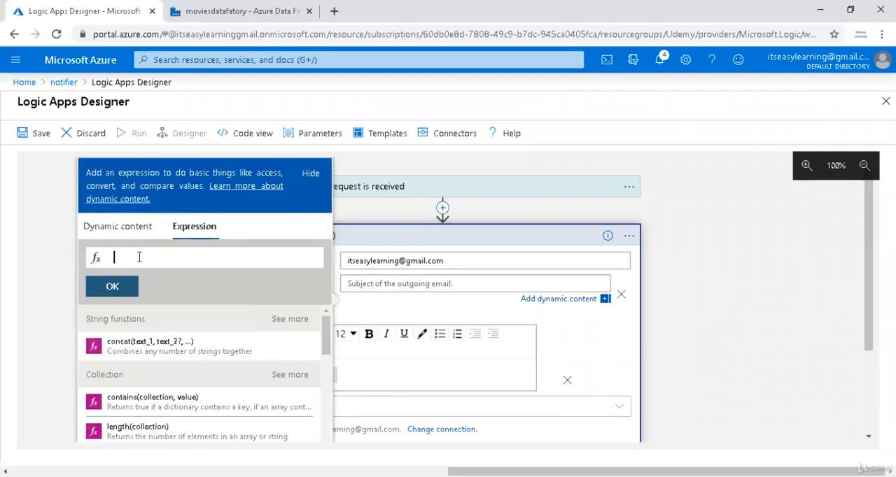
pyautogui.hotkey('ctrl', 'v')
pyautogui.click(113, 286)
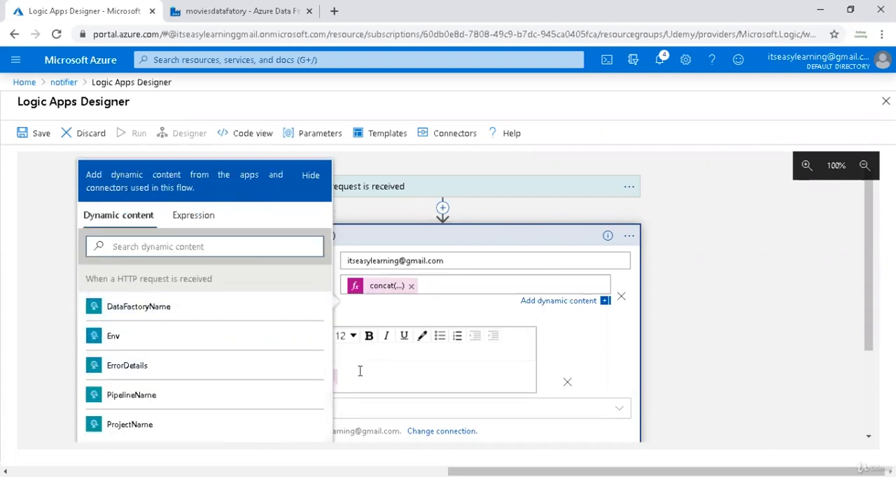
# Replace the misplaced expression in the email Body with the Body concat expression for PipelineName and ErrorDetails copied from the Notepad++ notes.
pyautogui.click(337, 378)
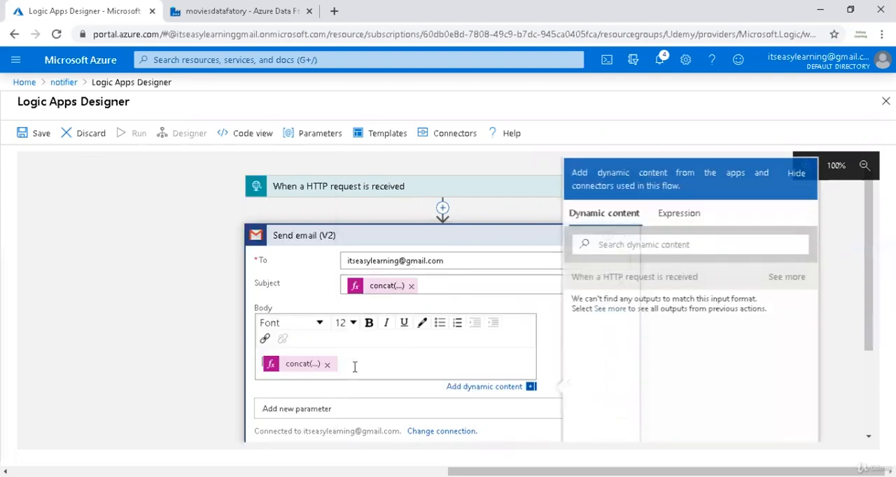
pyautogui.click(327, 364)
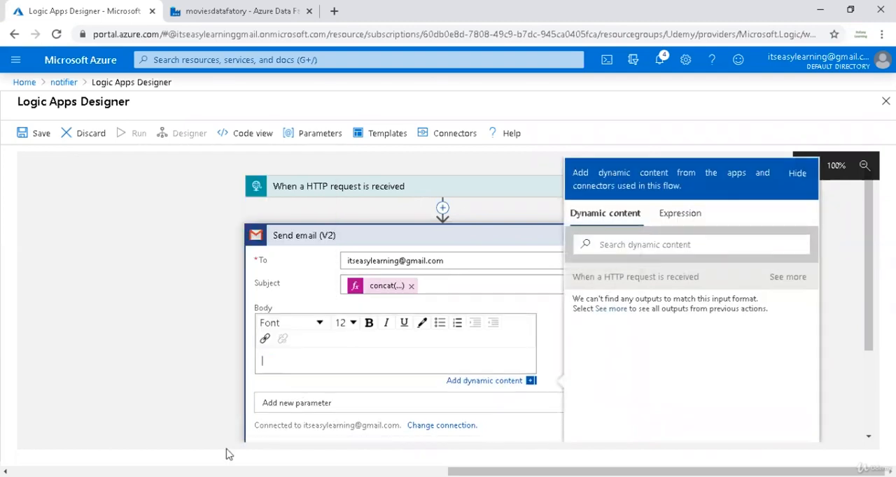
pyautogui.hotkey('alt', 'Tab')
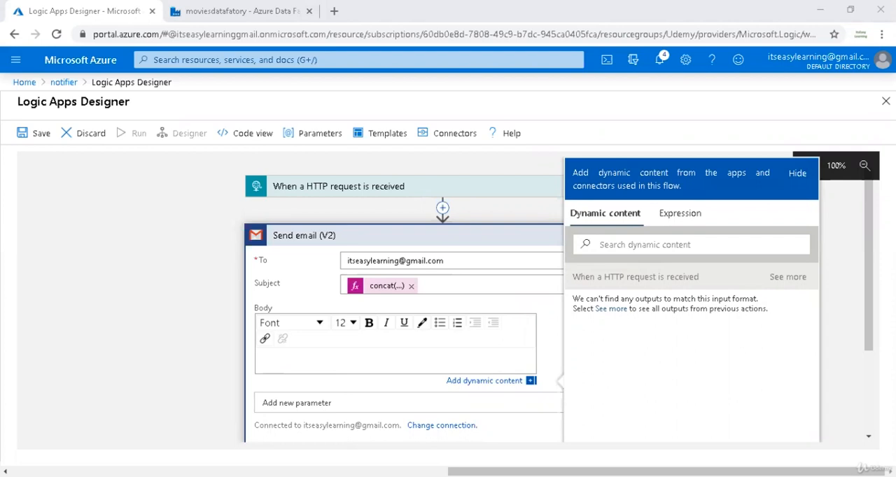
pyautogui.click(296, 364)
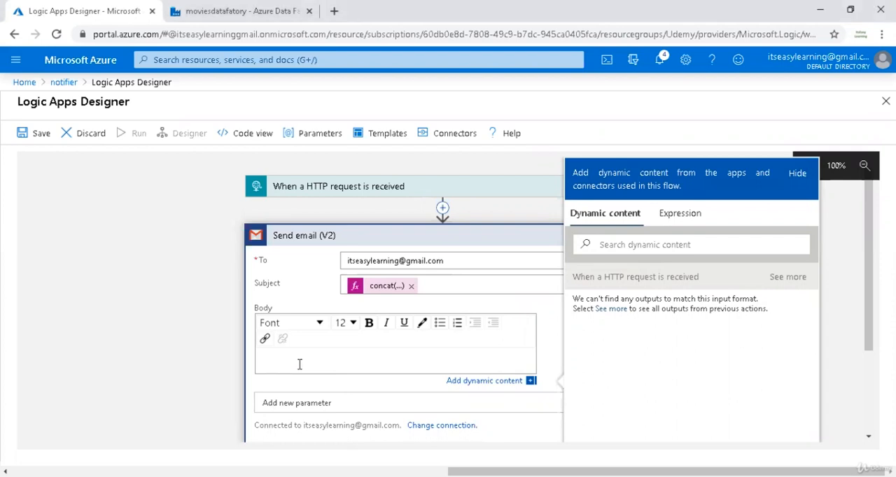
pyautogui.click(678, 214)
pyautogui.hotkey('ctrl', 'v')
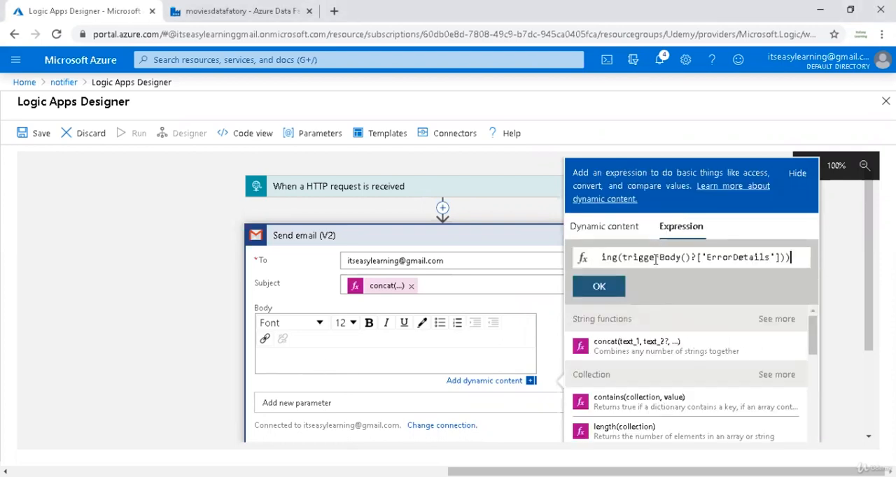
pyautogui.click(600, 290)
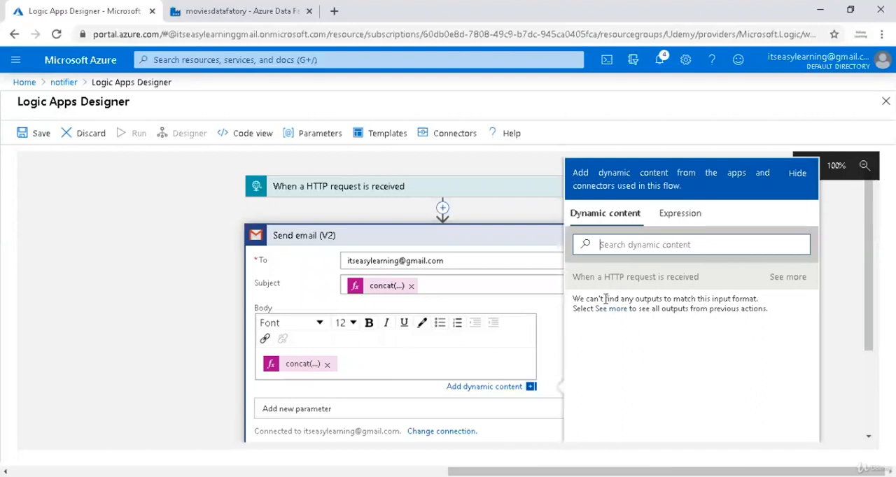
# Close the dynamic content picker and save the notifier logic app.
pyautogui.click(498, 386)
pyautogui.scroll(-2, 462, 390)
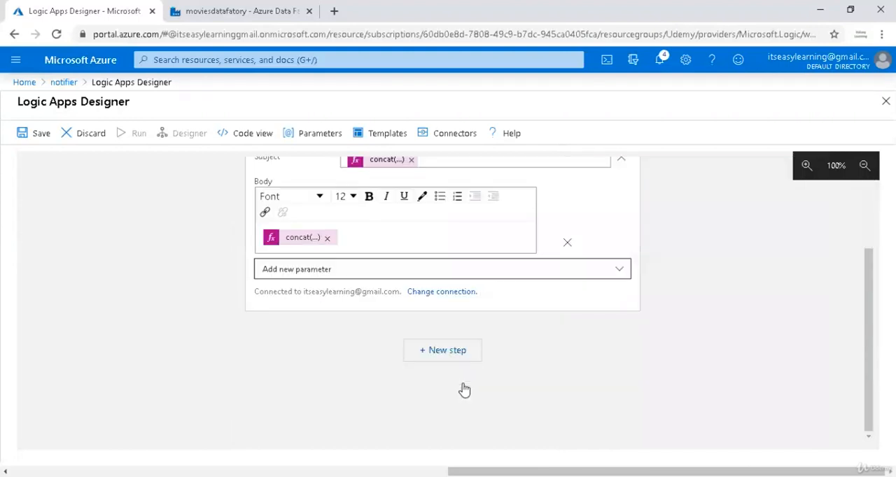
pyautogui.scroll(2, 428, 358)
pyautogui.click(42, 137)
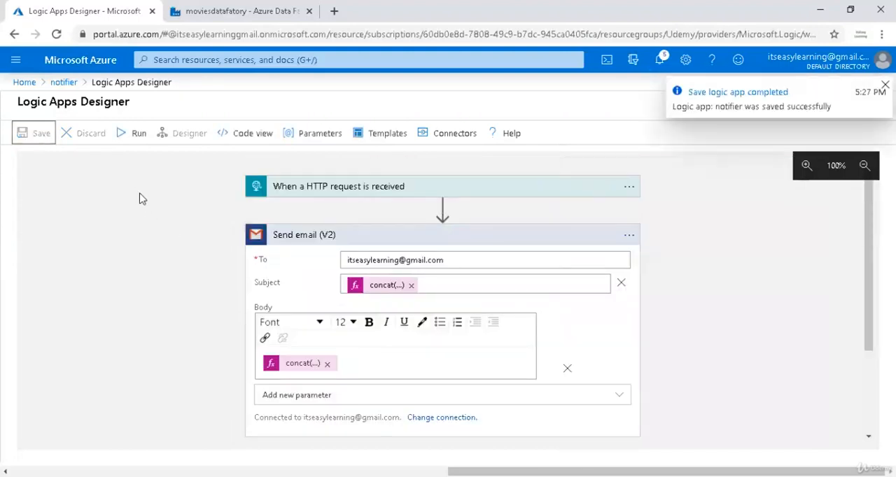
# Switch to Azure Data Factory and add a Web activity beside CopyRawData in the WestHighway pipeline.
pyautogui.click(263, 8)
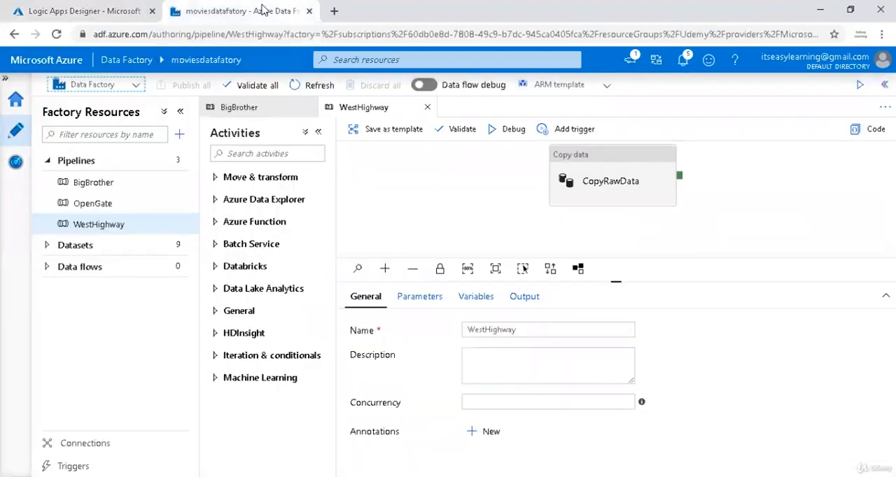
pyautogui.click(243, 153)
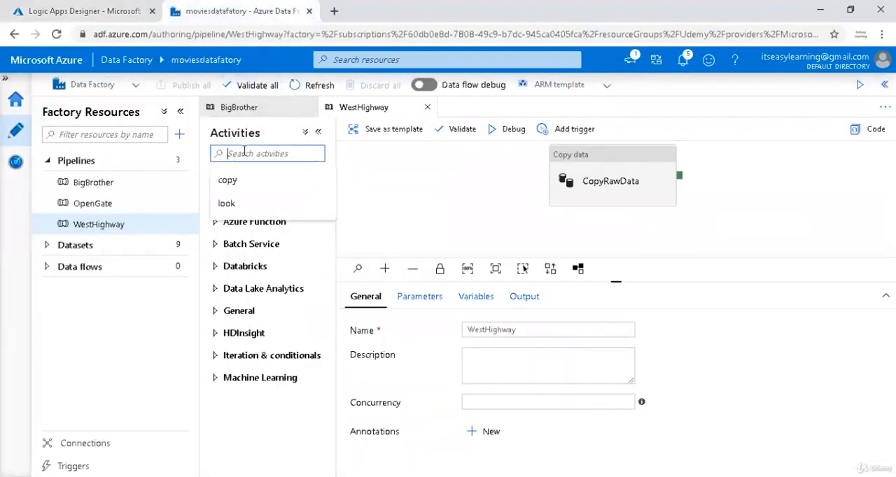
pyautogui.write('web')
pyautogui.click(251, 199)
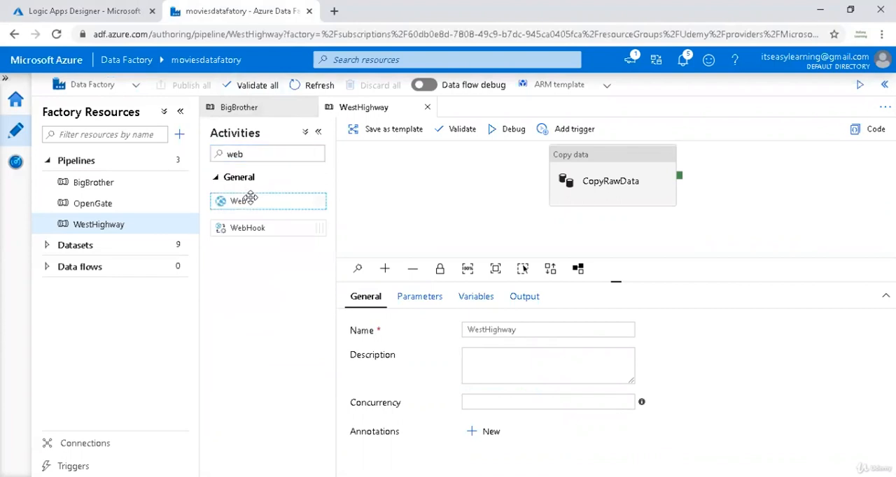
pyautogui.moveTo(253, 199); pyautogui.dragTo(741, 203)
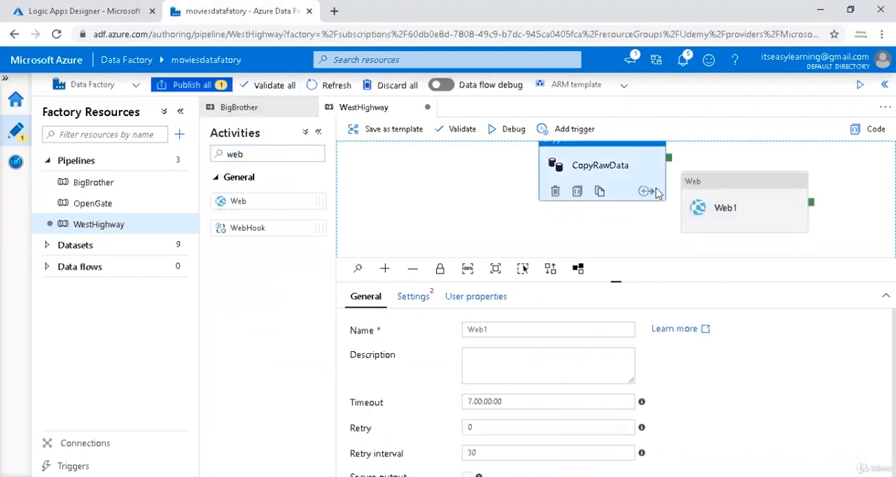
# Add a Failure output to the CopyRawData activity and connect it to the Web1 activity.
pyautogui.click(642, 196)
pyautogui.click(644, 193)
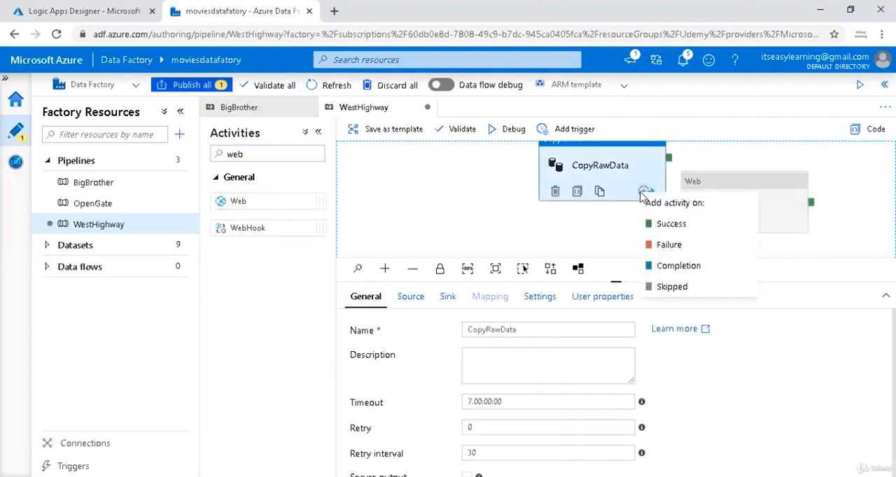
pyautogui.click(661, 243)
pyautogui.moveTo(668, 162); pyautogui.dragTo(696, 210)
# Set the Web1 activity's URL to the HTTP POST URL copied from the notifier logic app's HTTP request trigger.
pyautogui.click(742, 219)
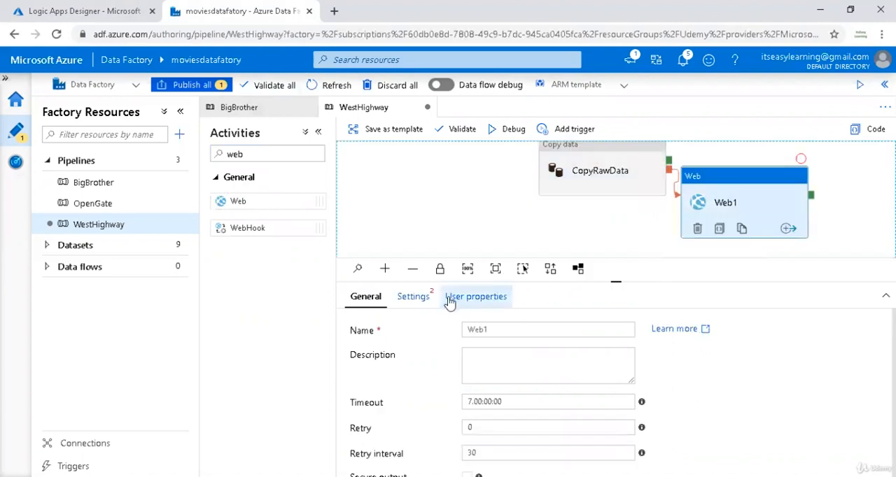
pyautogui.click(413, 297)
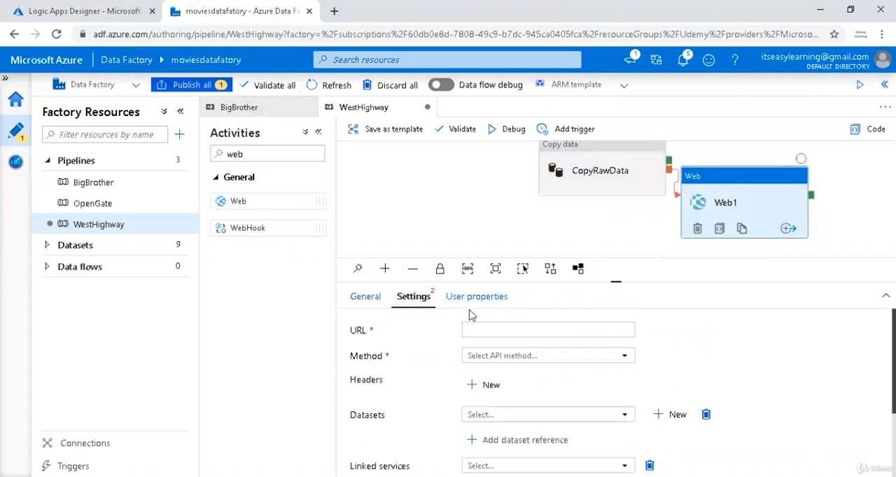
pyautogui.click(496, 330)
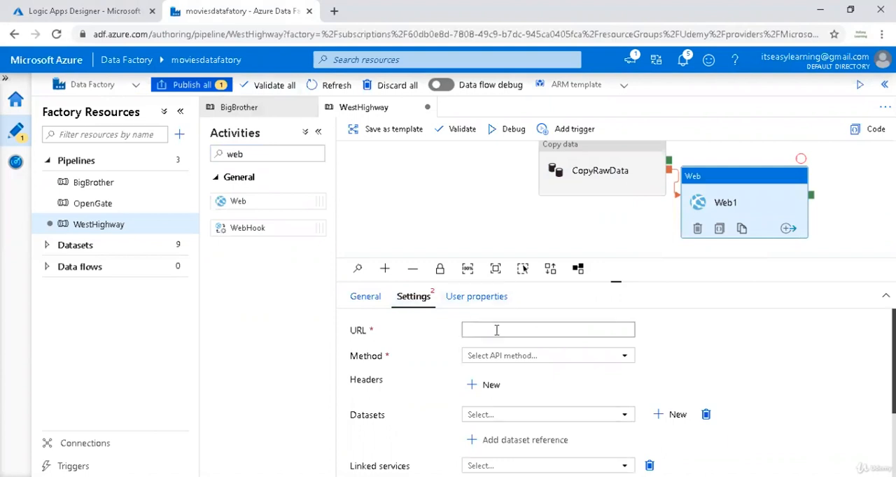
pyautogui.click(108, 10)
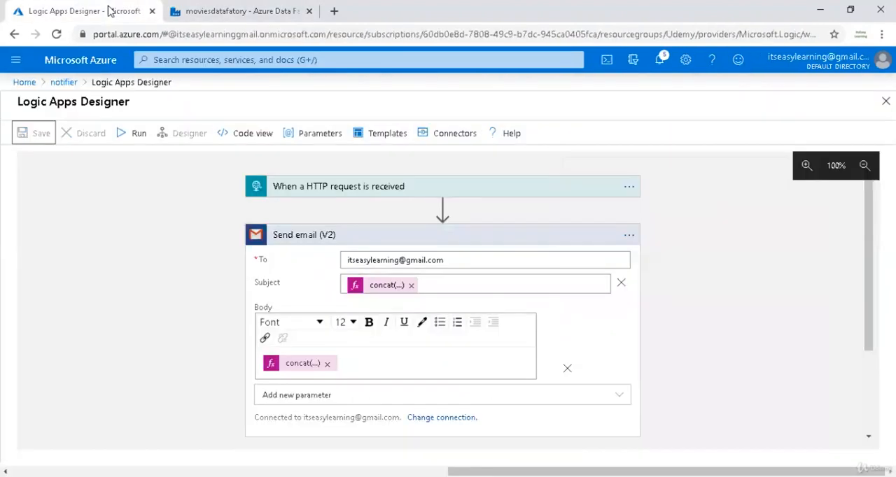
pyautogui.click(461, 187)
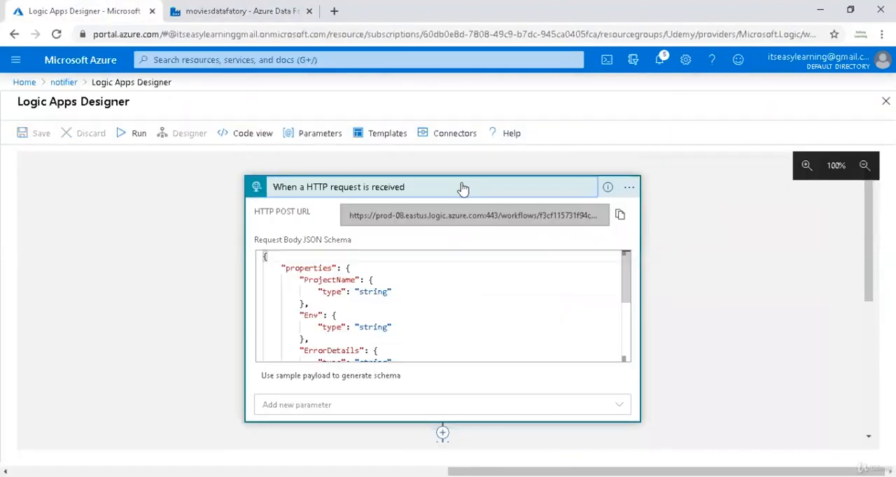
pyautogui.click(620, 217)
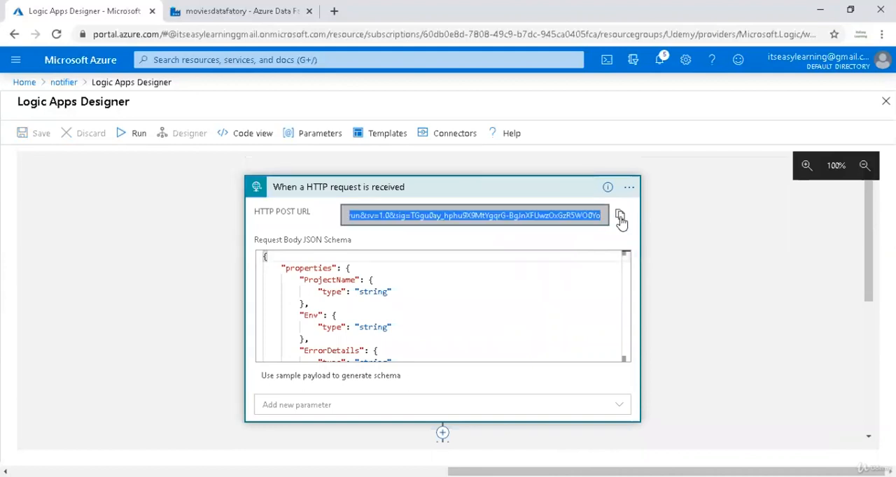
pyautogui.click(271, 16)
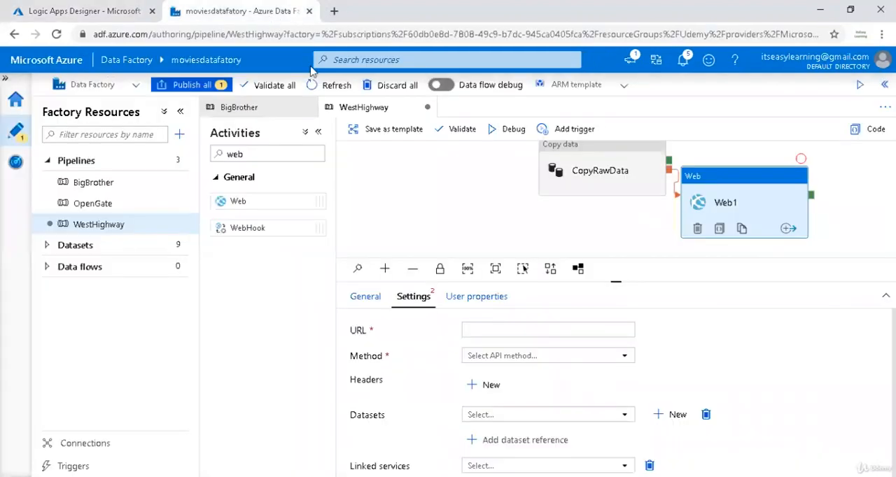
pyautogui.click(544, 334)
pyautogui.hotkey('ctrl', 'v')
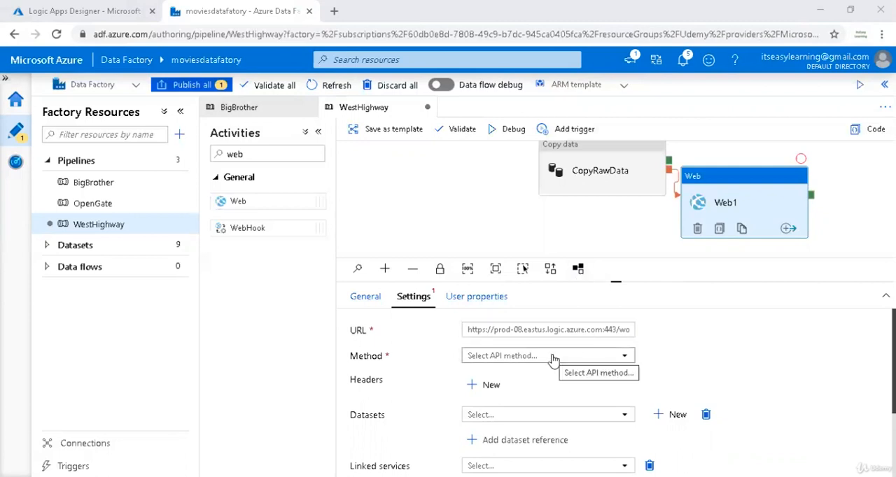
# Set the Web1 method to POST and fill its body with the ADF Web activity JSON payload copied from the notes.
pyautogui.click(491, 357)
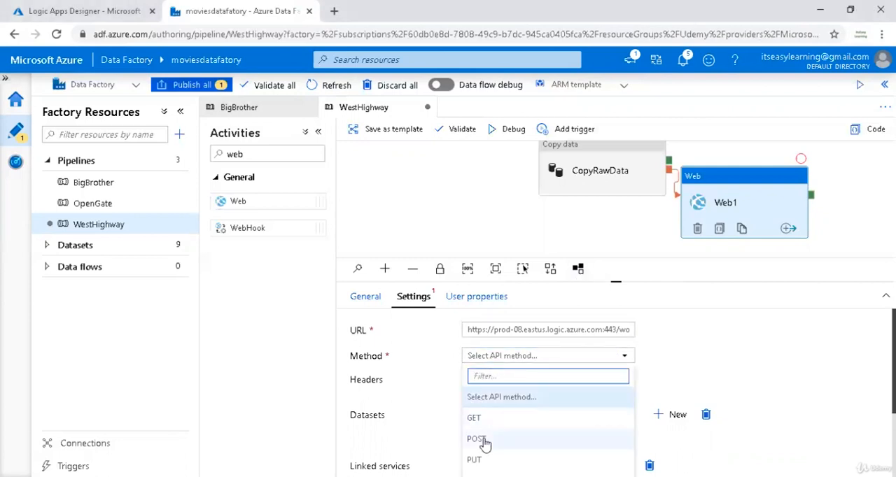
pyautogui.click(485, 441)
pyautogui.scroll(-1, 782, 356)
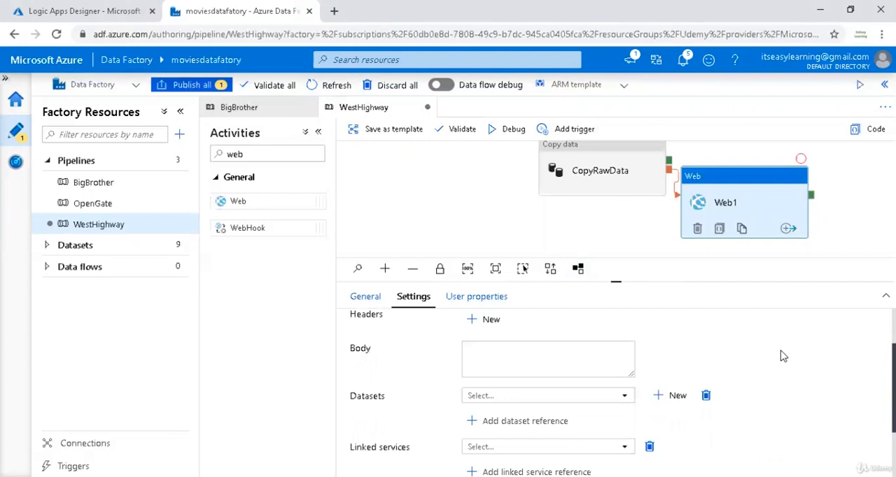
pyautogui.click(563, 361)
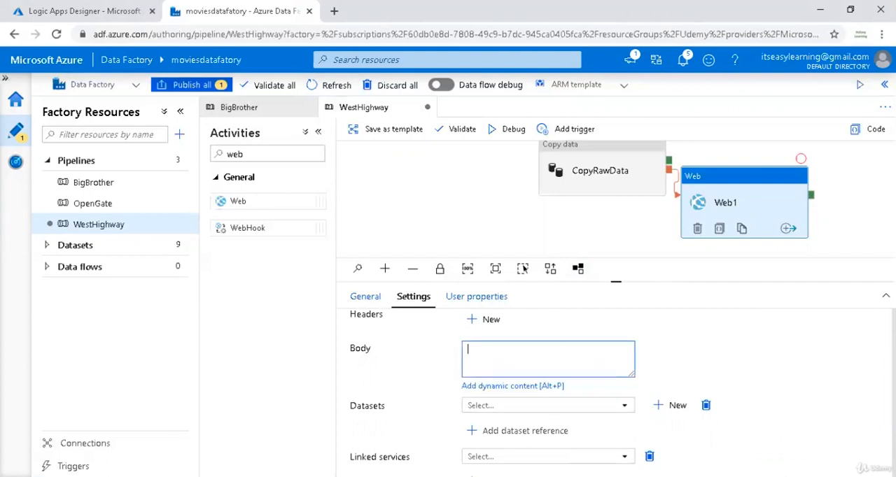
pyautogui.hotkey('alt', 'Tab')
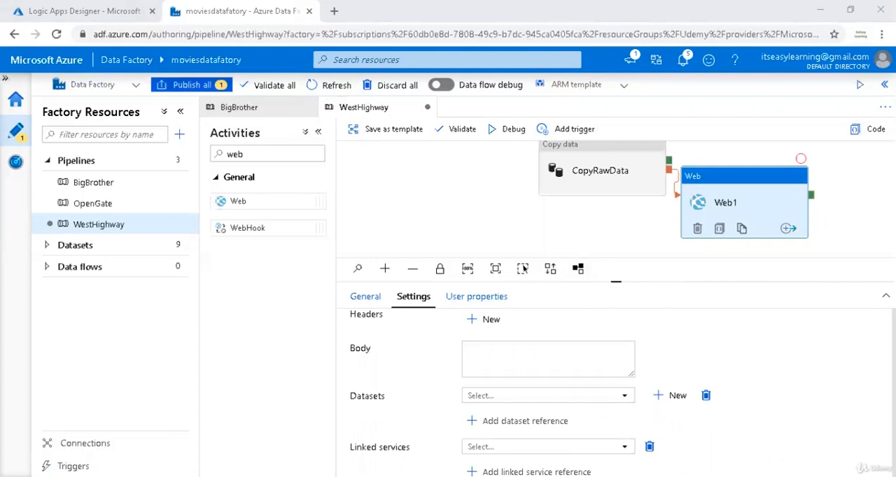
pyautogui.hotkey('alt', 'Tab')
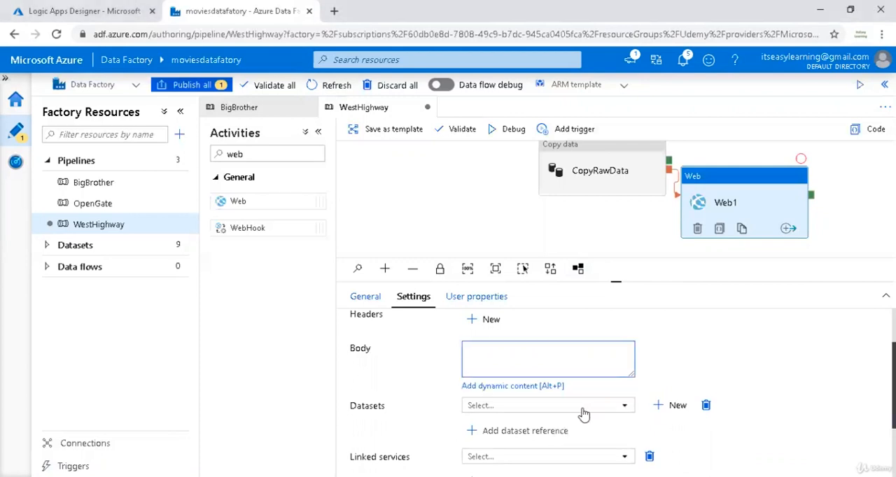
pyautogui.hotkey('ctrl', 'v')
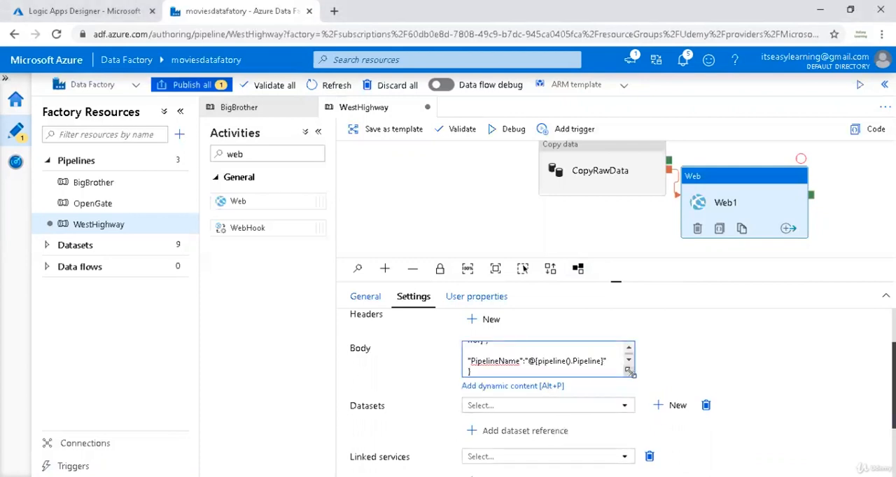
# Enlarge the Web1 body field to check its JSON payload, and publish the pending changes to the WestHighway pipeline.
pyautogui.moveTo(631, 373); pyautogui.dragTo(846, 441)
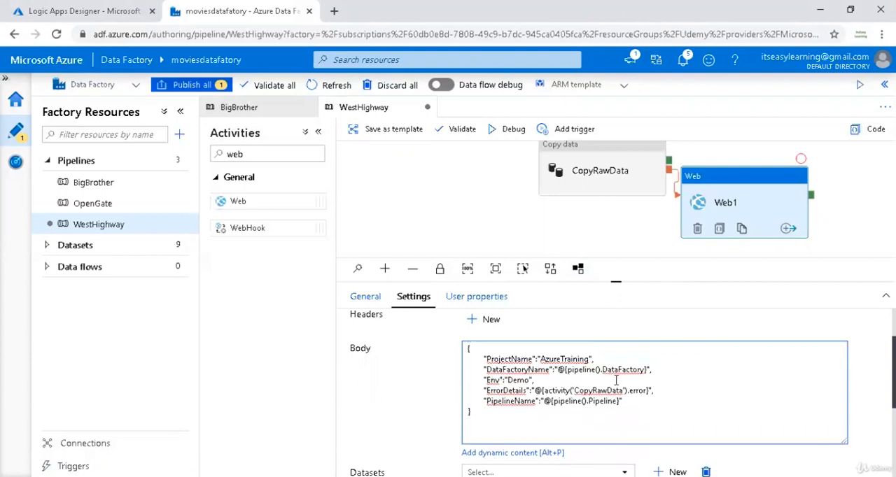
pyautogui.click(550, 358)
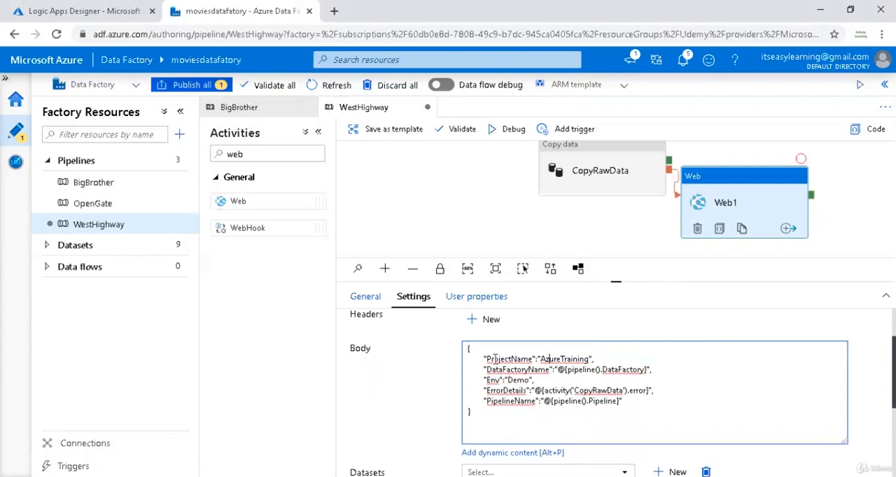
pyautogui.moveTo(574, 370); pyautogui.dragTo(594, 371)
pyautogui.click(622, 369)
pyautogui.scroll(-2, 628, 413)
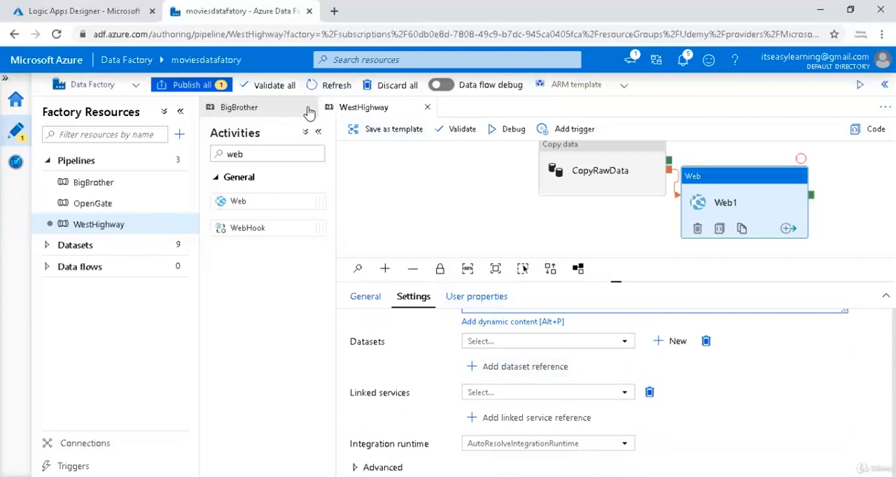
pyautogui.click(189, 87)
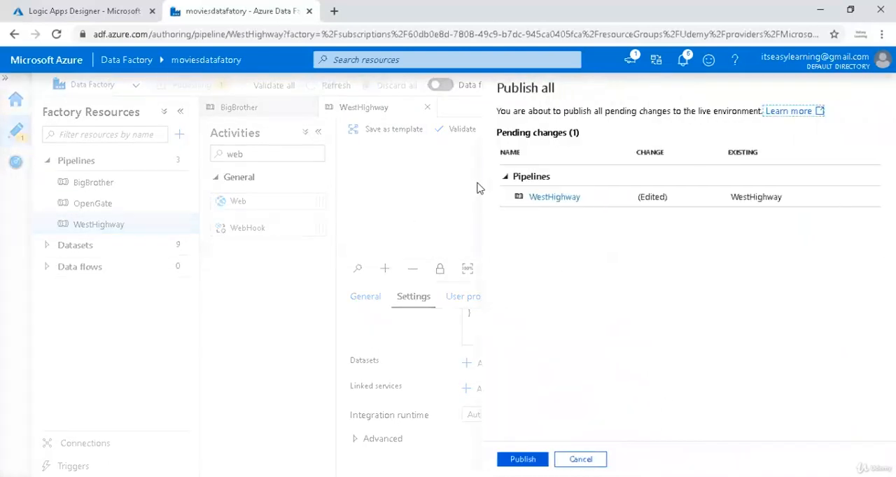
pyautogui.click(532, 459)
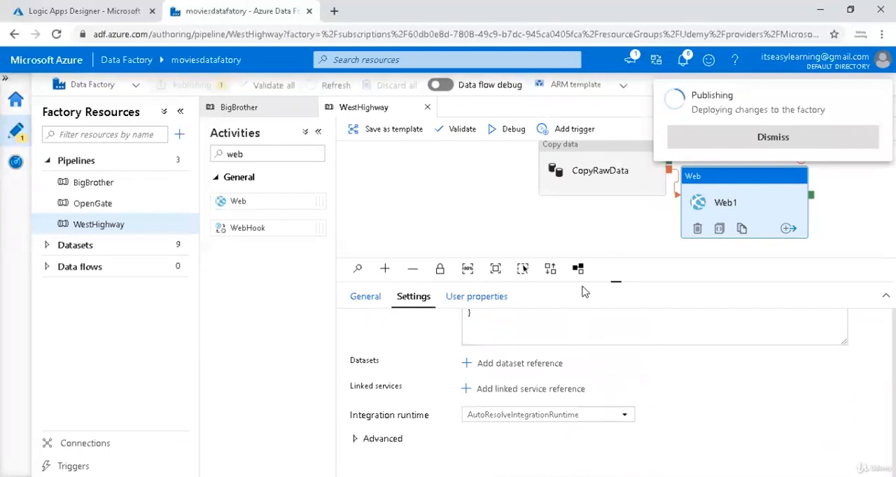
# Switch to the Logic Apps Designer and start a run of the notifier logic app.
pyautogui.click(60, 11)
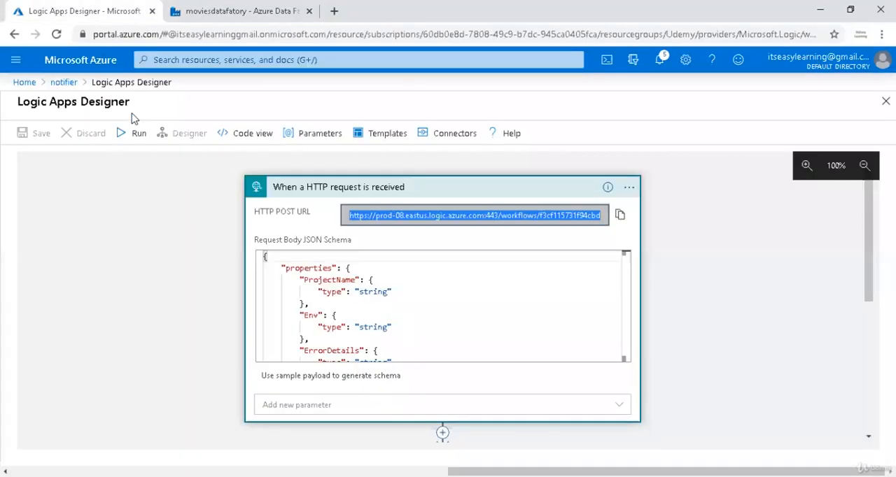
pyautogui.click(134, 137)
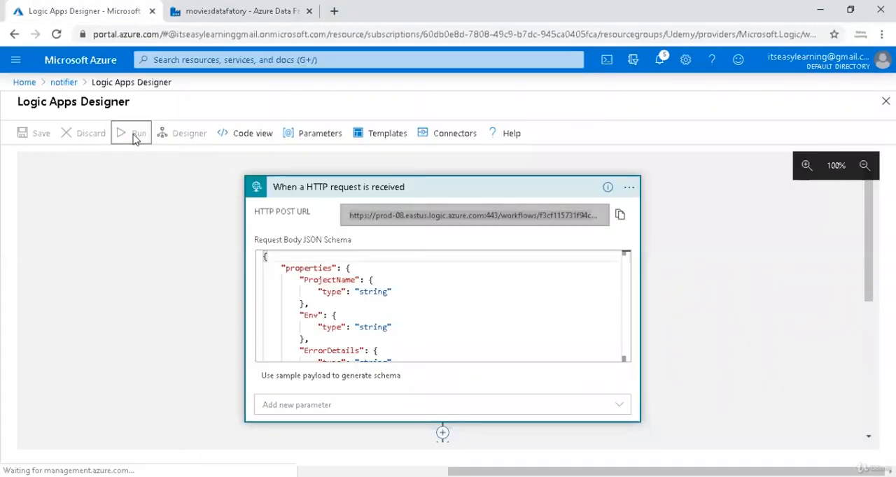
# Return to Azure Data Factory and trigger the published WestHighway pipeline immediately.
pyautogui.click(224, 12)
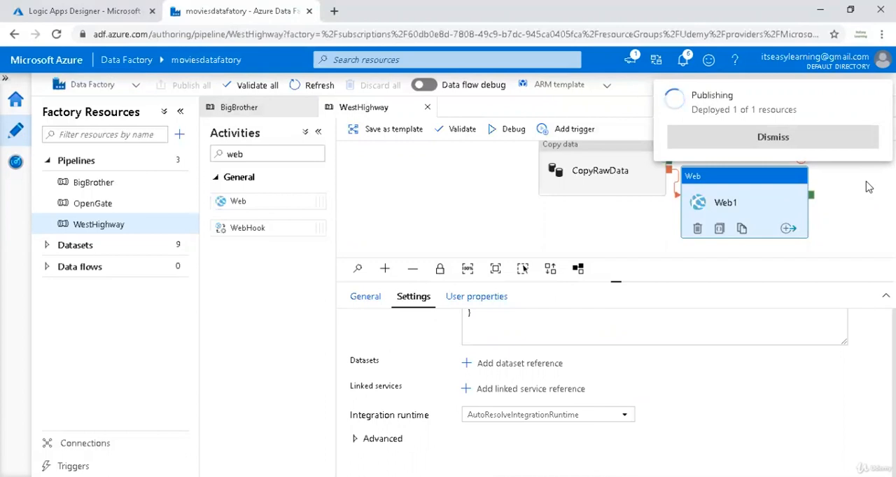
pyautogui.click(795, 135)
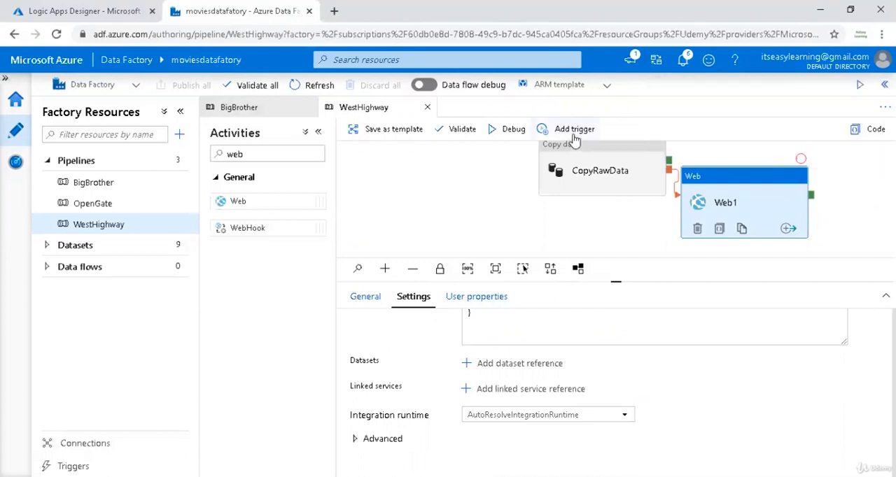
pyautogui.click(573, 136)
pyautogui.click(572, 158)
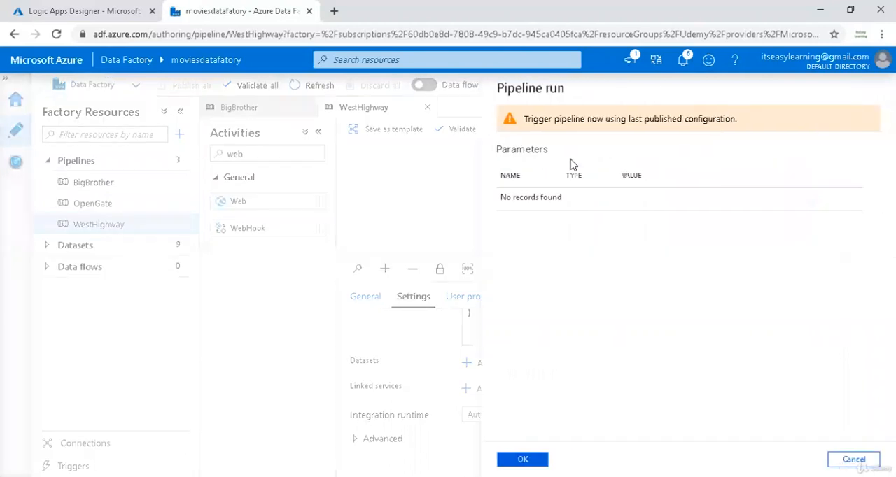
pyautogui.click(522, 459)
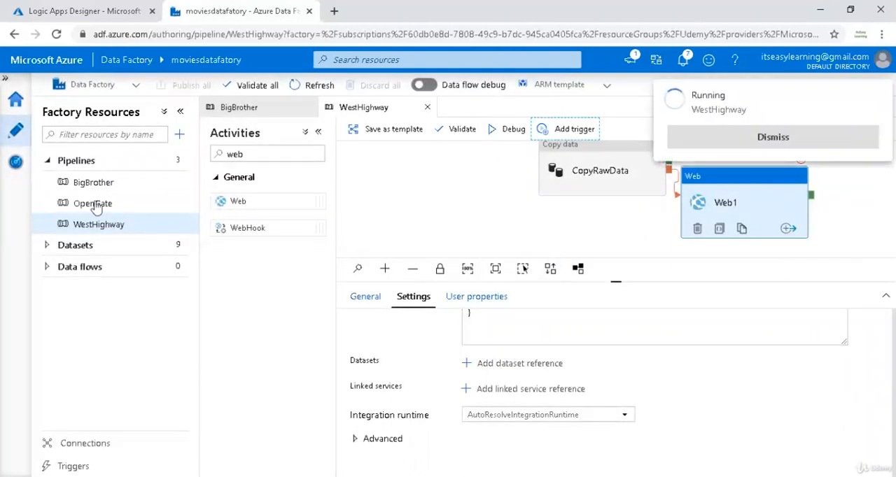
# Open the activity runs of the latest WestHighway pipeline run in monitoring and refresh their status.
pyautogui.click(16, 164)
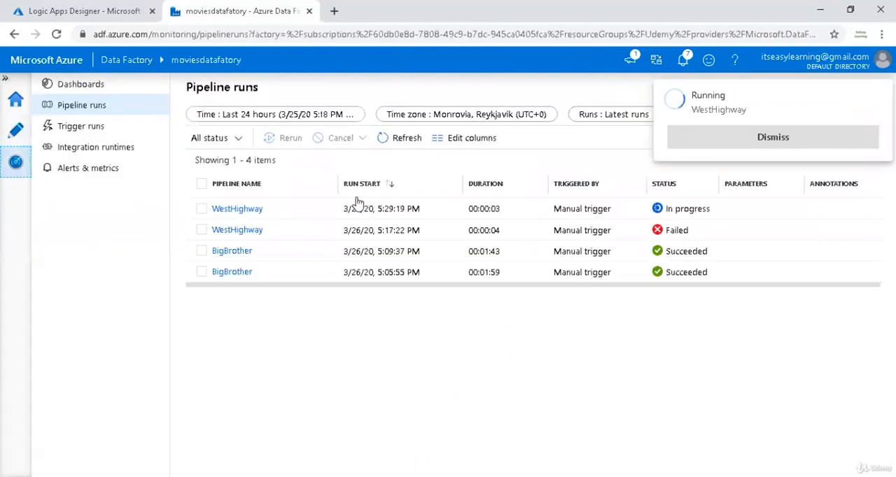
pyautogui.click(240, 216)
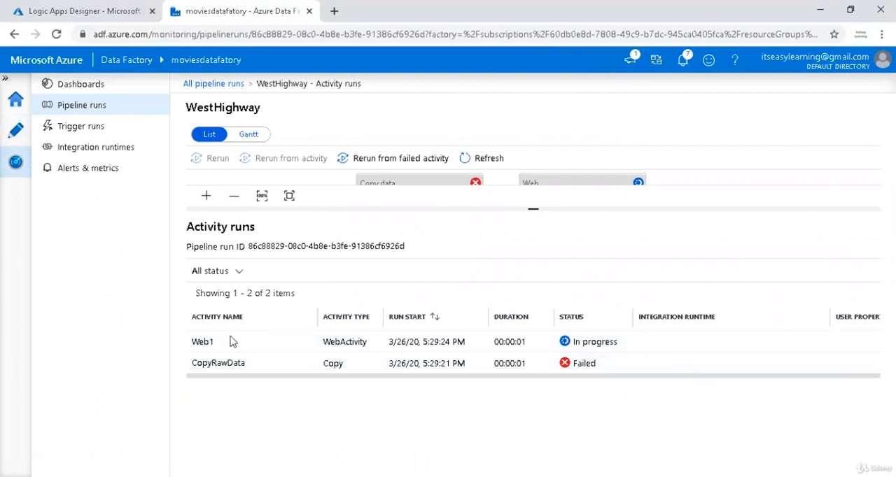
pyautogui.click(466, 157)
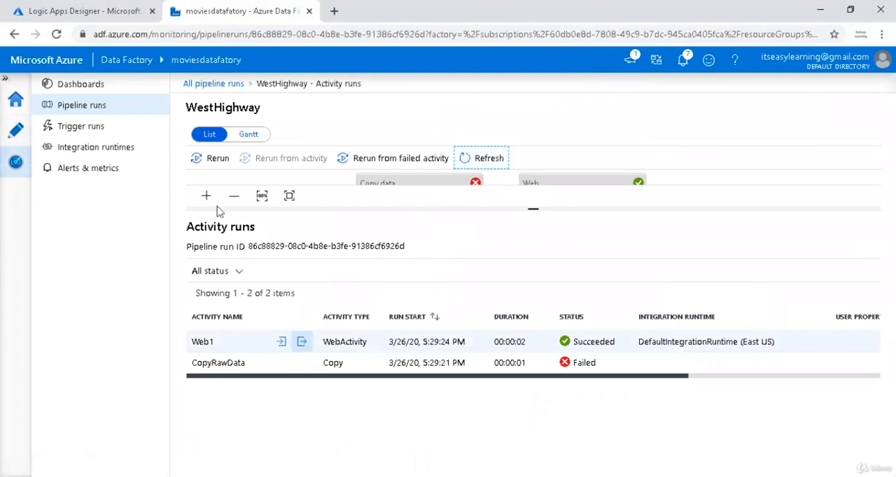
# Switch to the notifier logic app run and examine the inputs and outputs of its Send email (V2) action.
pyautogui.click(105, 11)
pyautogui.scroll(-3, 670, 269)
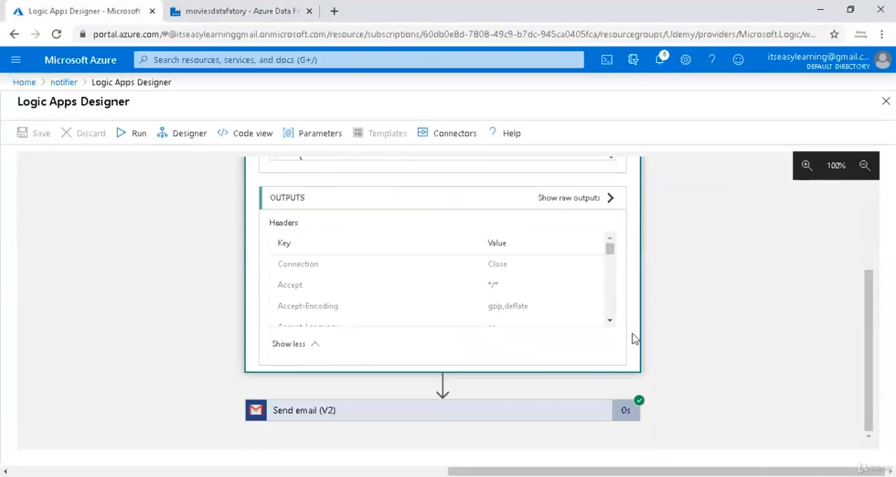
pyautogui.click(569, 412)
pyautogui.scroll(-1, 707, 350)
pyautogui.scroll(-2, 707, 350)
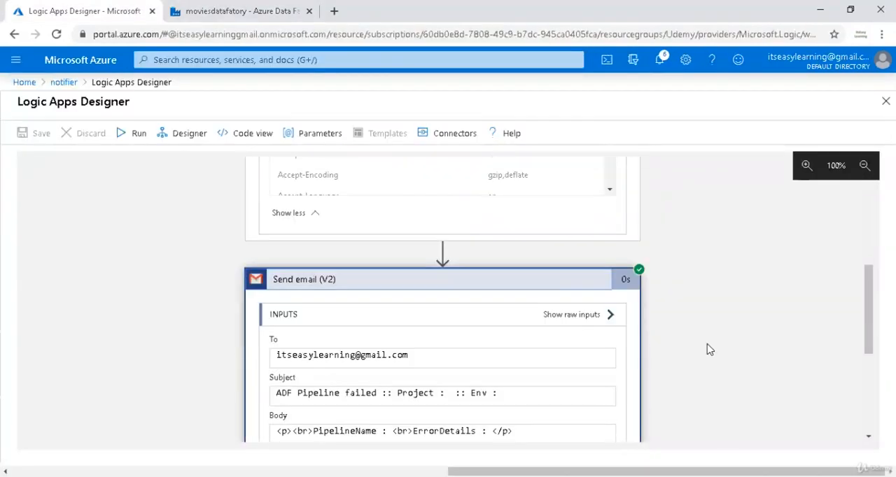
pyautogui.scroll(-1, 699, 348)
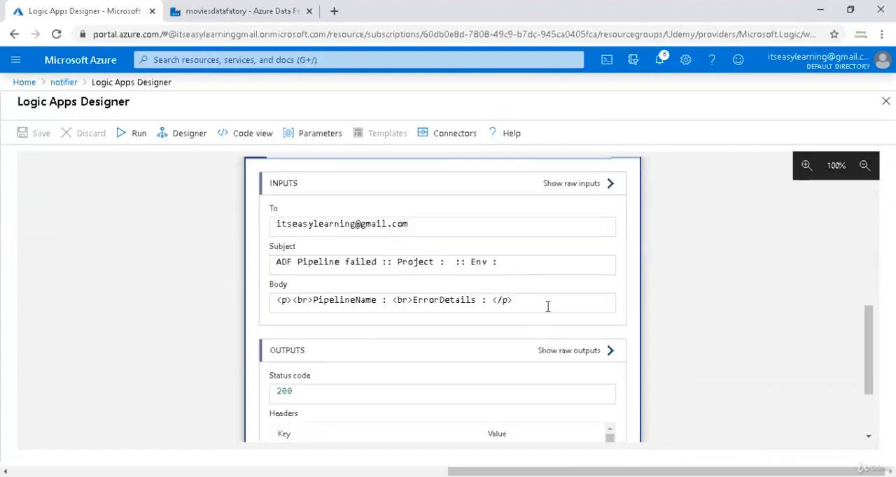
pyautogui.scroll(-2, 548, 307)
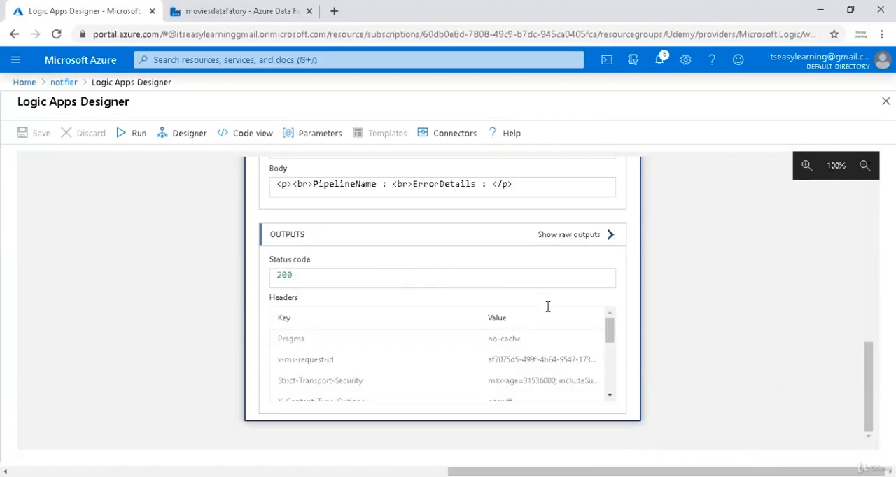
pyautogui.scroll(2, 548, 306)
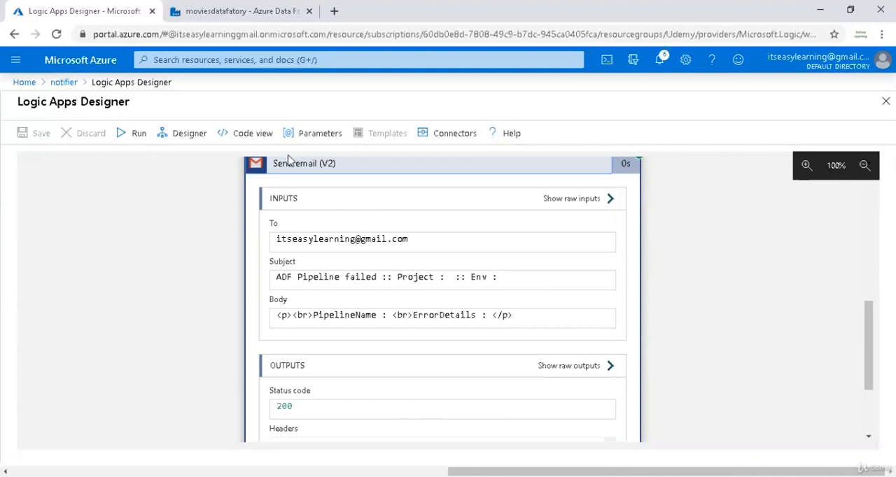
# Return to the WestHighway activity runs in Data Factory and review the input JSON of the CopyRawData activity.
pyautogui.click(239, 12)
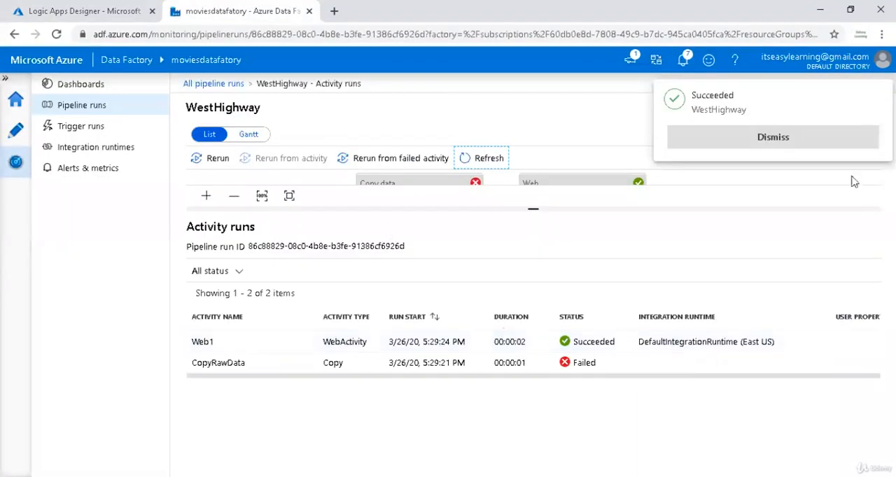
pyautogui.click(814, 138)
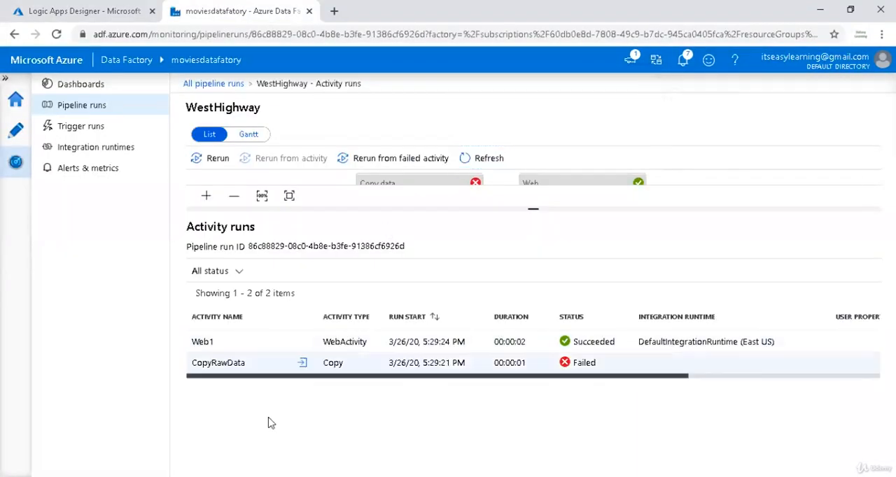
pyautogui.click(302, 363)
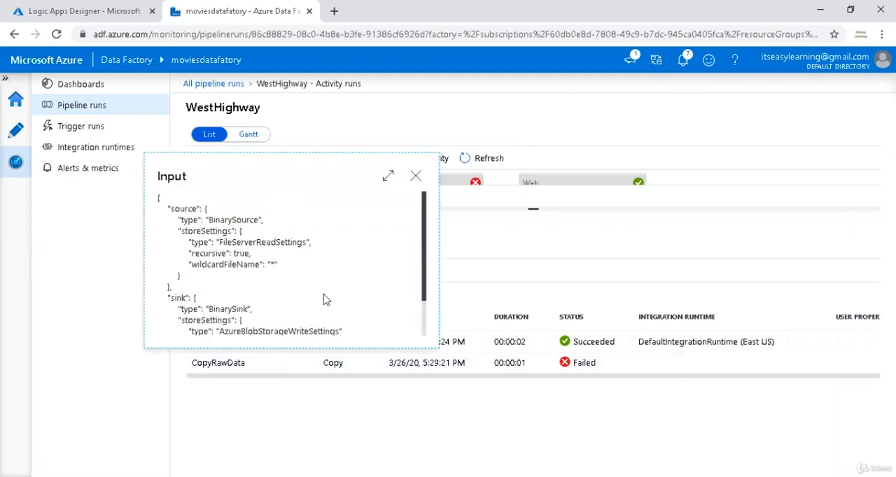
pyautogui.scroll(-2, 323, 298)
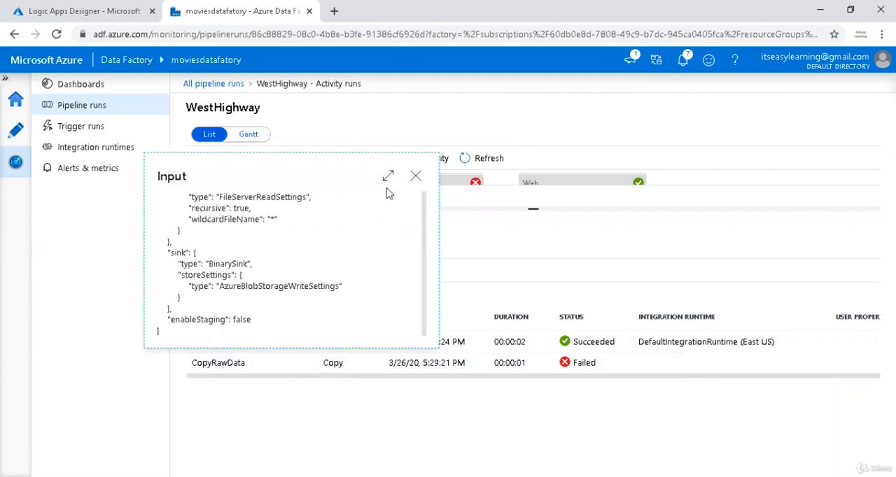
pyautogui.click(415, 178)
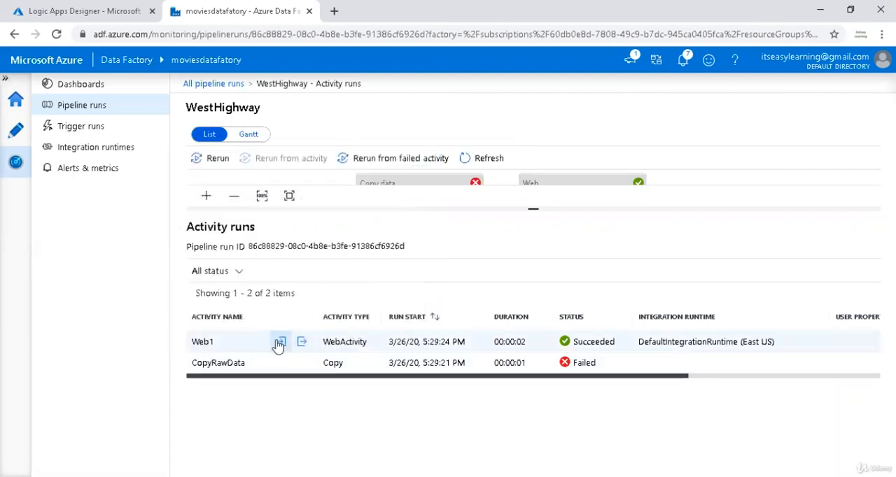
# Open the Web1 activity run's input and examine the body values it sent to the logic app.
pyautogui.click(281, 342)
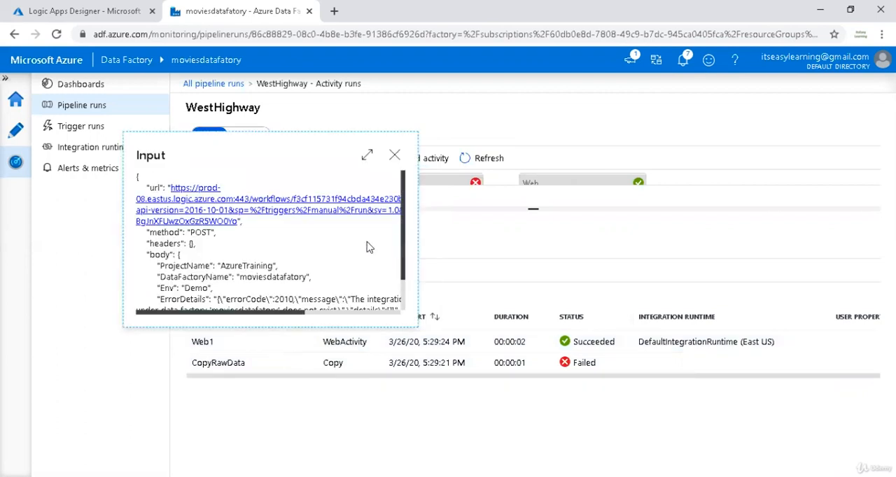
pyautogui.scroll(-2, 369, 248)
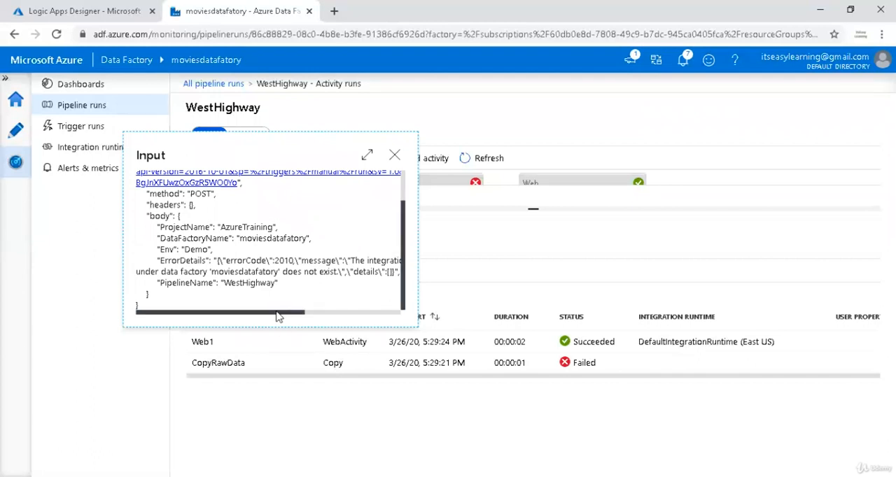
pyautogui.moveTo(280, 313); pyautogui.dragTo(225, 312)
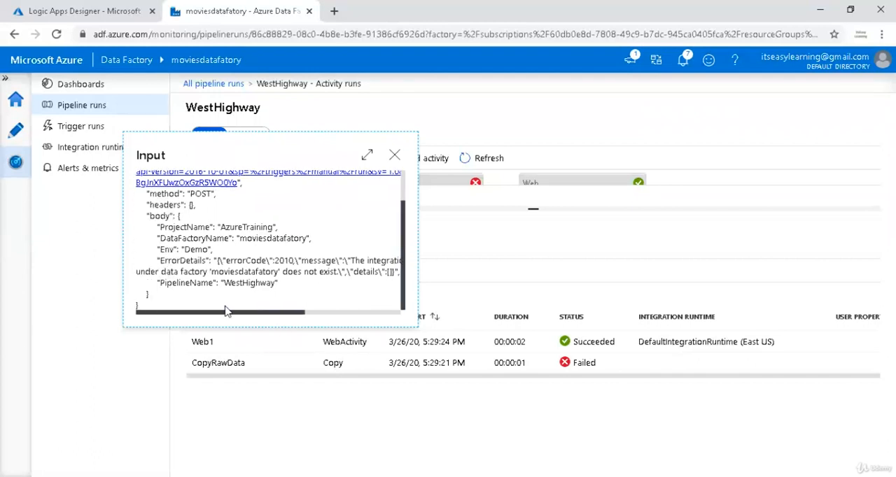